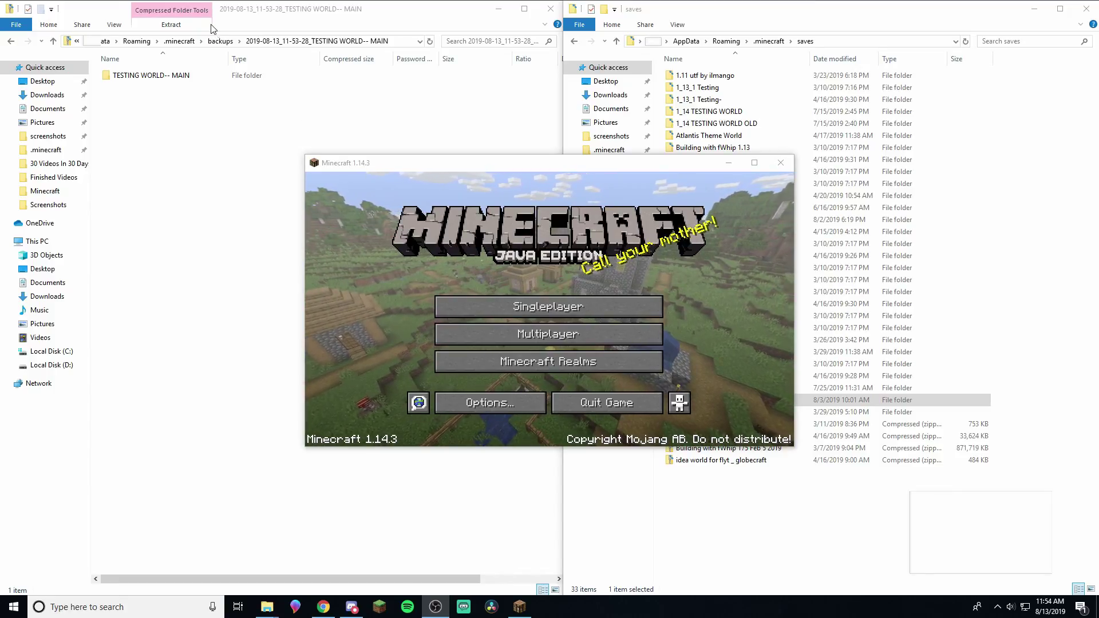
# Step: Return to the backups folder, and open the edit settings of the TESTING WORLD-- MAIN world in Minecraft
pyautogui.click(221, 41)
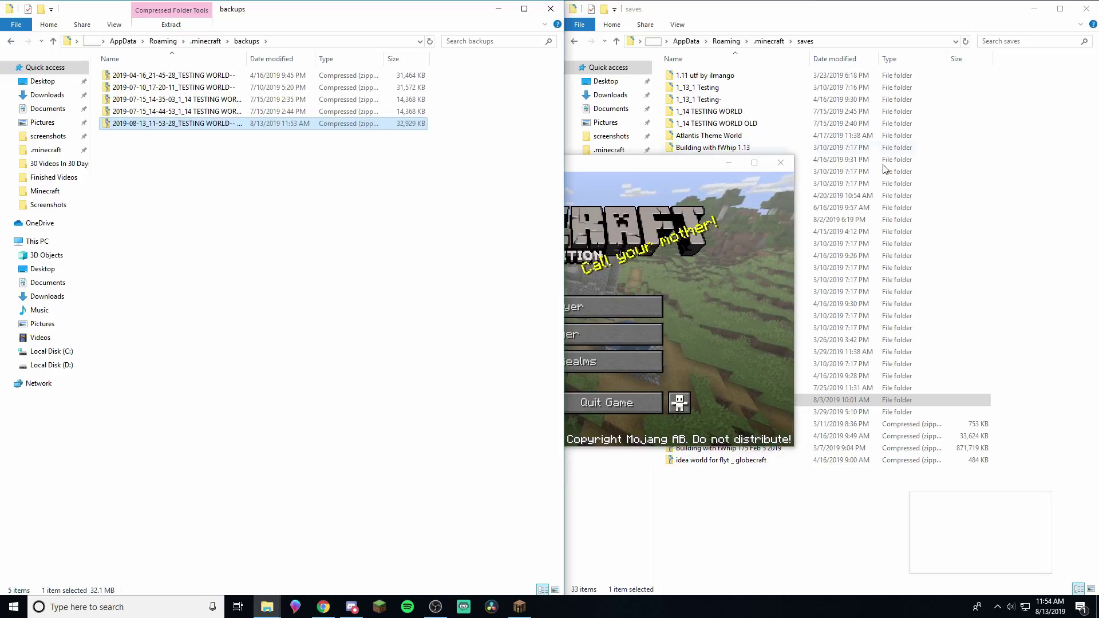
pyautogui.click(898, 201)
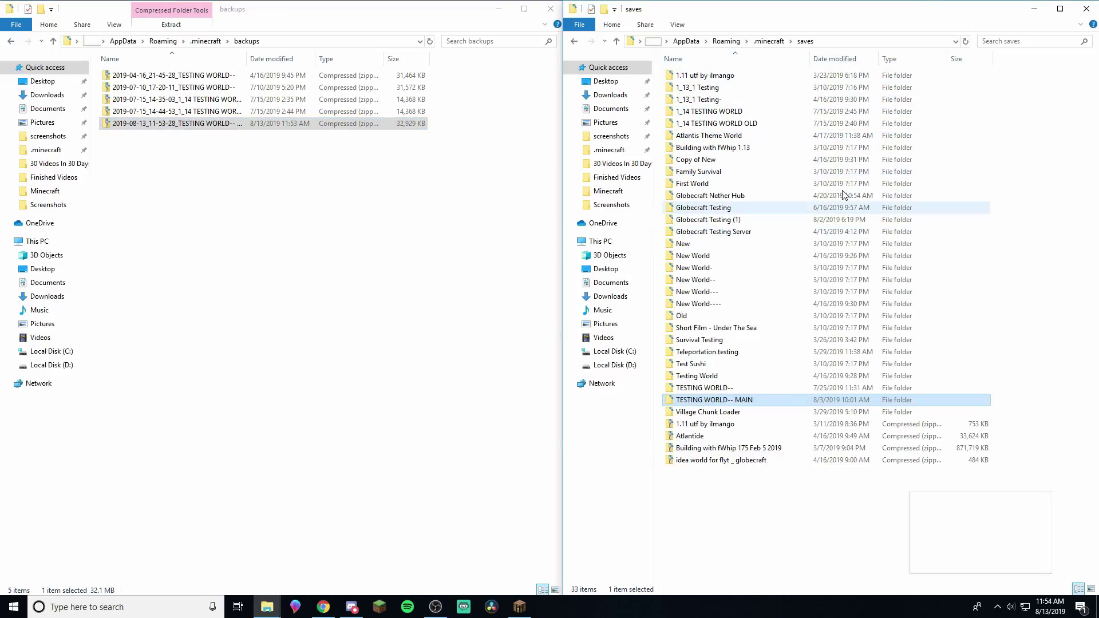
pyautogui.click(518, 613)
pyautogui.click(541, 313)
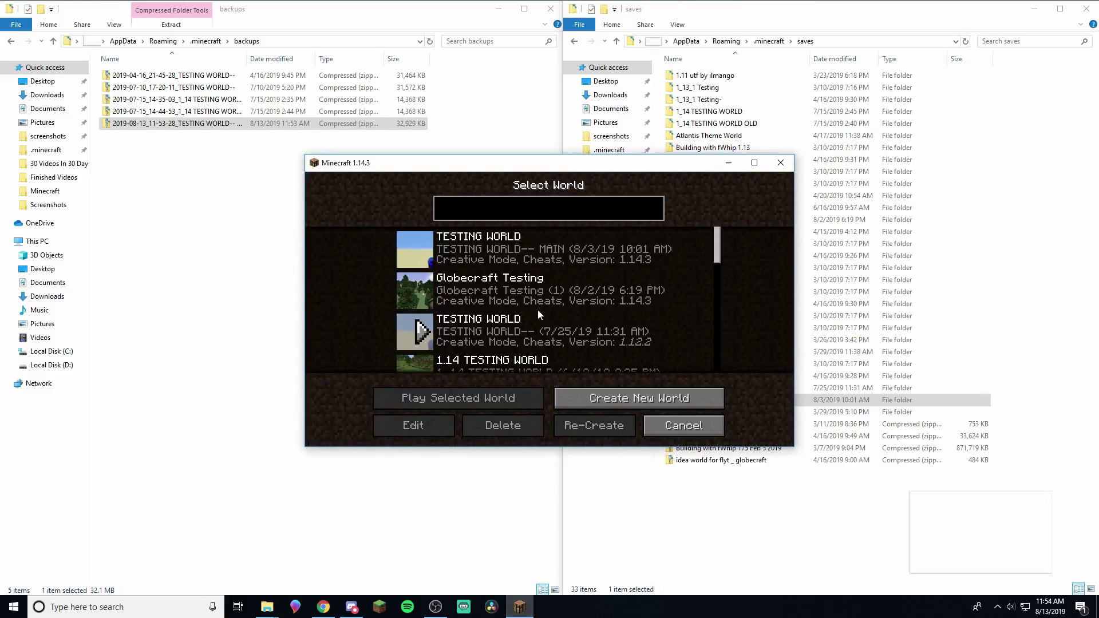
pyautogui.click(481, 236)
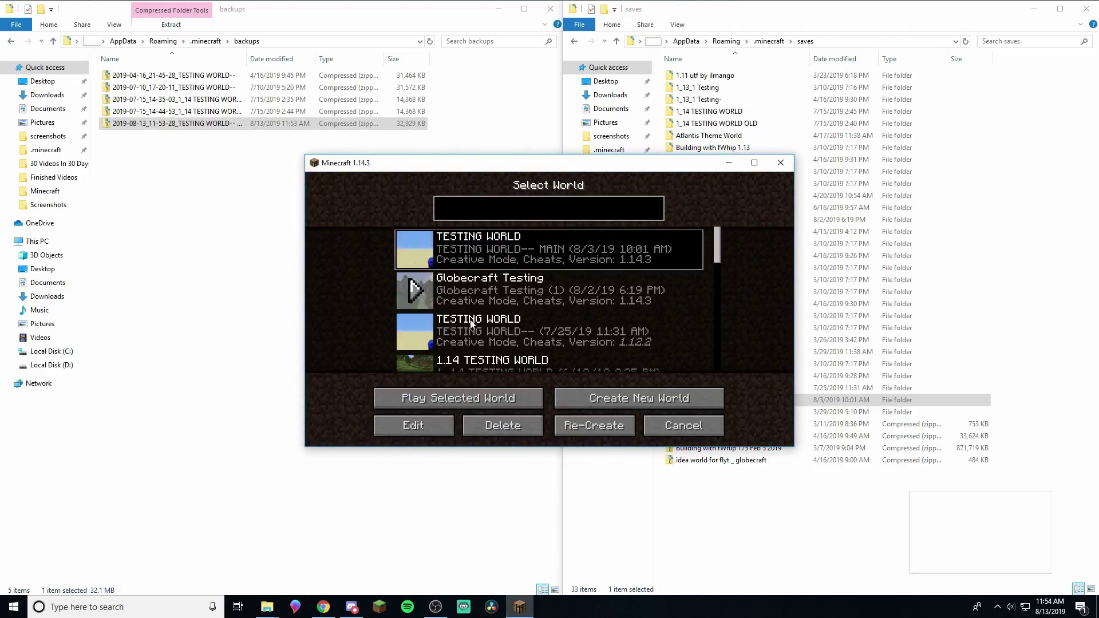
pyautogui.click(434, 430)
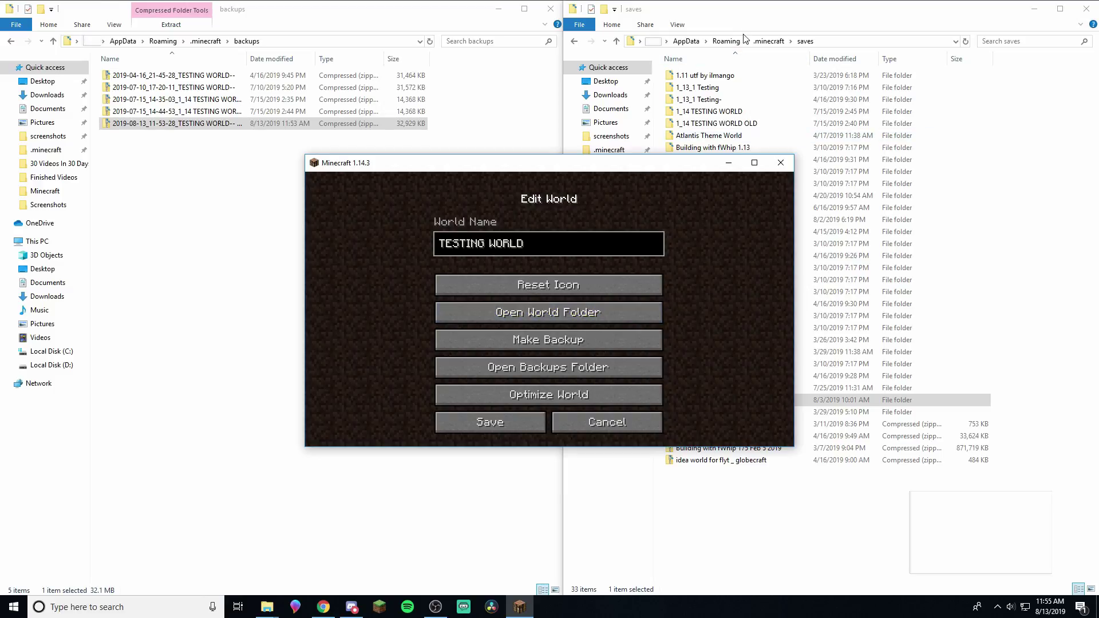
# Step: Examine the contents of the TESTING WORLD-- MAIN folder, and return to the saves folder
pyautogui.click(716, 12)
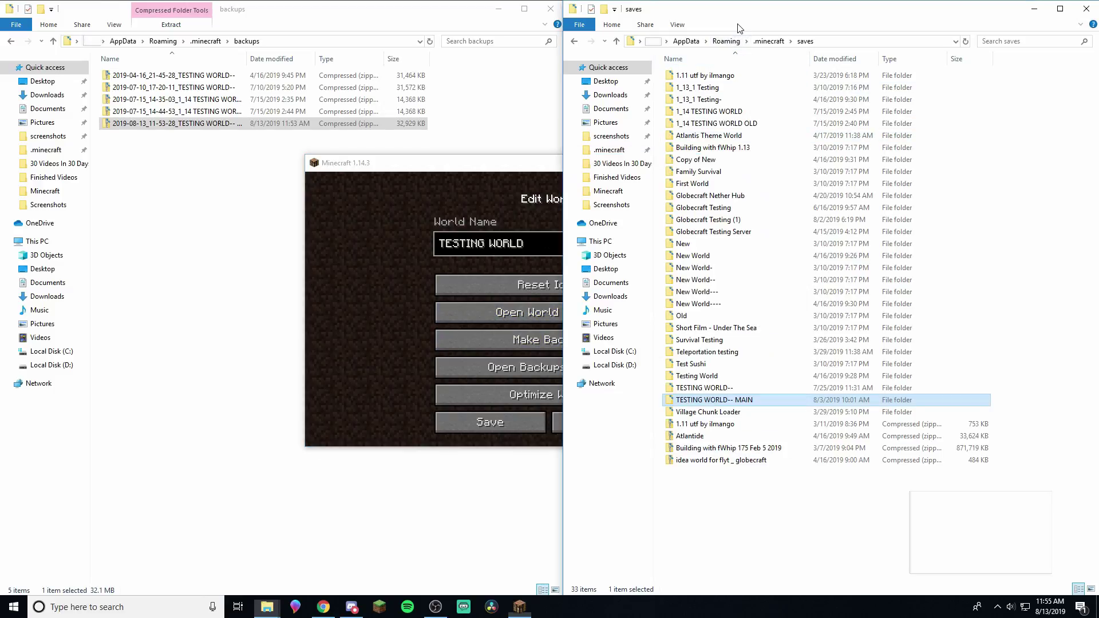
pyautogui.doubleClick(721, 402)
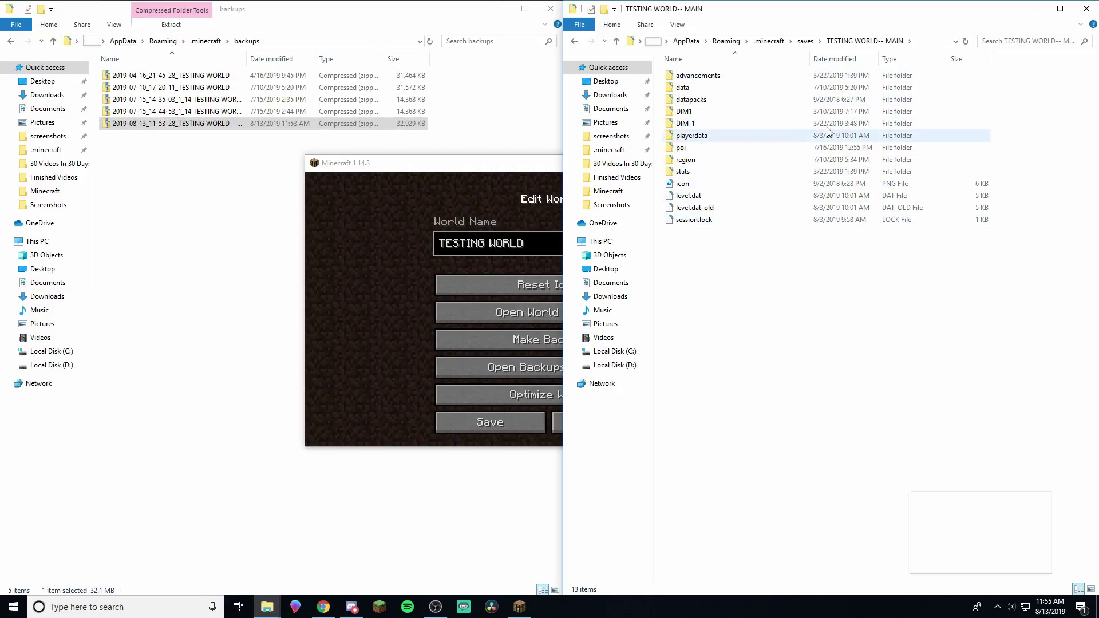
pyautogui.click(805, 45)
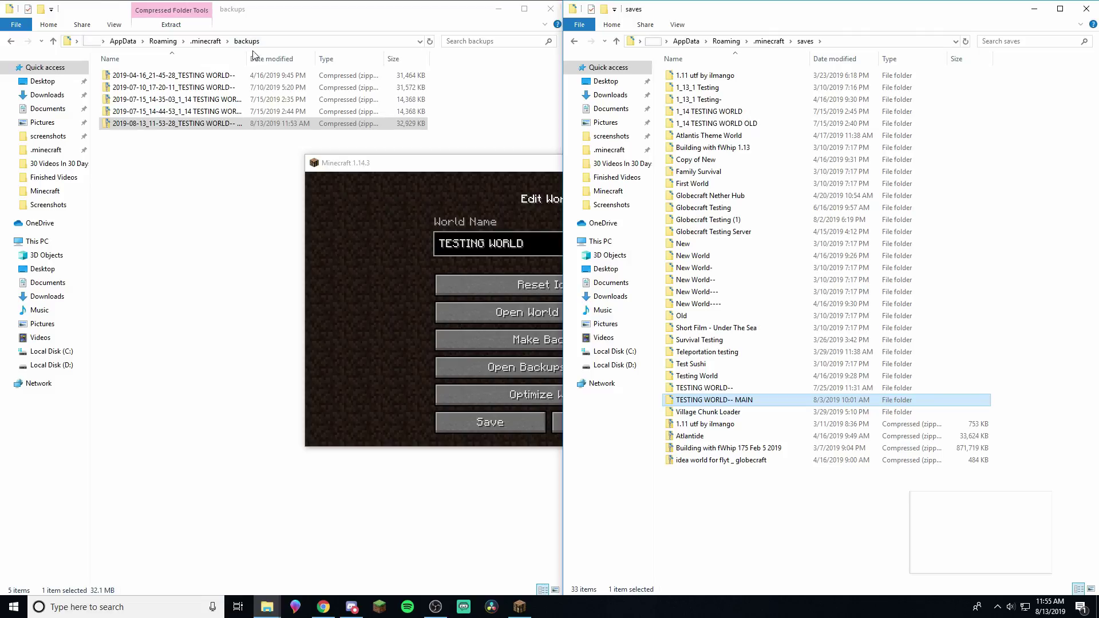
# Step: Reopen the edit settings of the TESTING WORLD-- MAIN world in Minecraft and make a backup of it
pyautogui.click(467, 165)
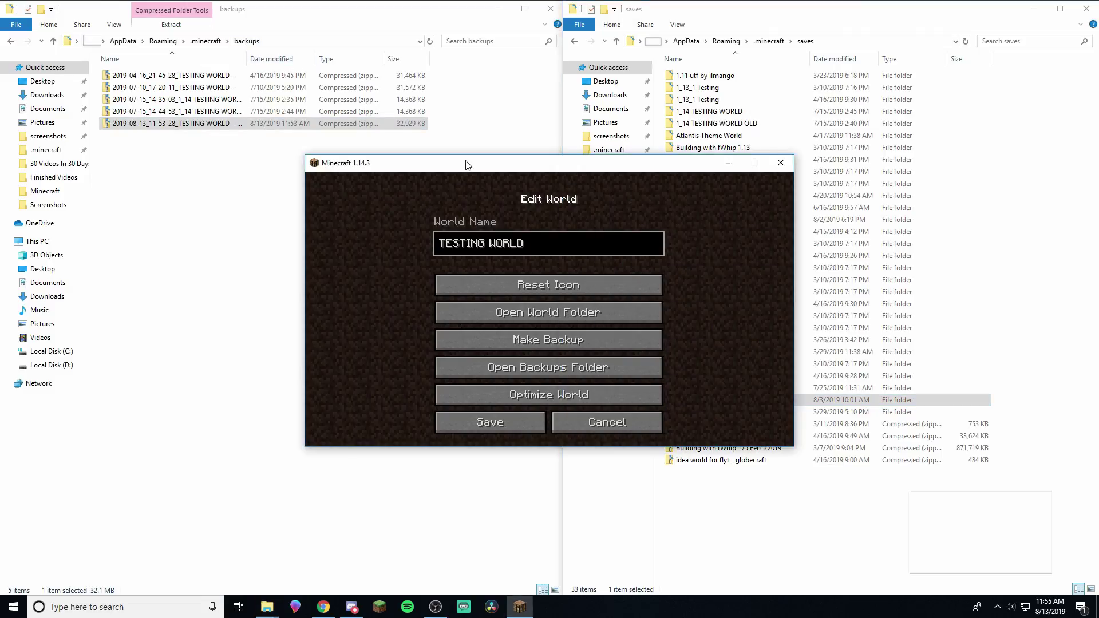
pyautogui.click(587, 423)
pyautogui.click(482, 253)
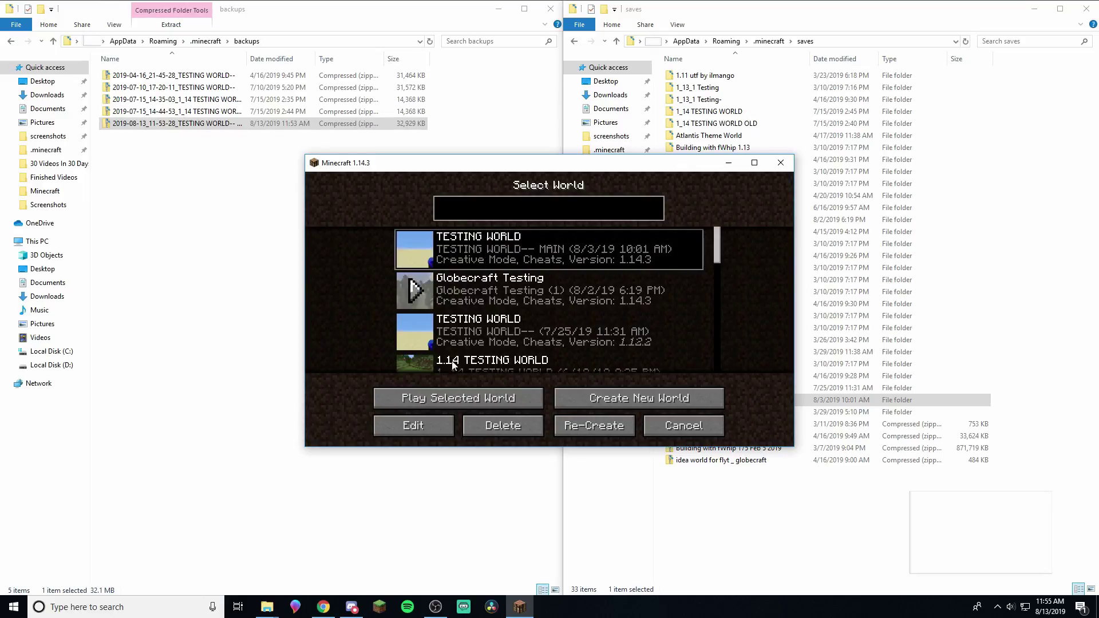
pyautogui.click(413, 425)
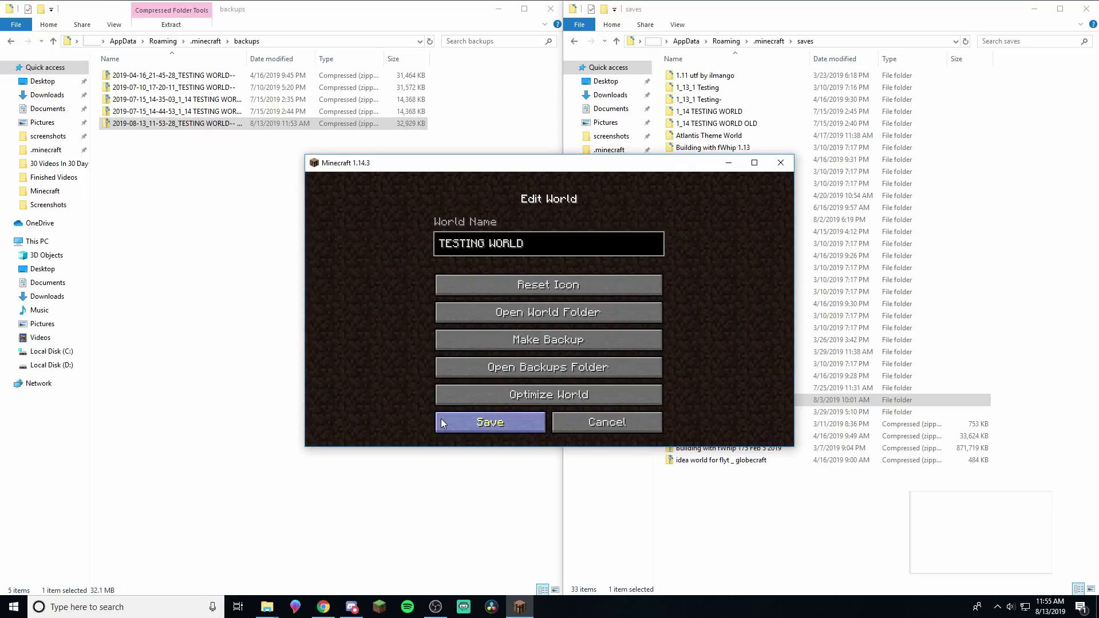
pyautogui.click(498, 347)
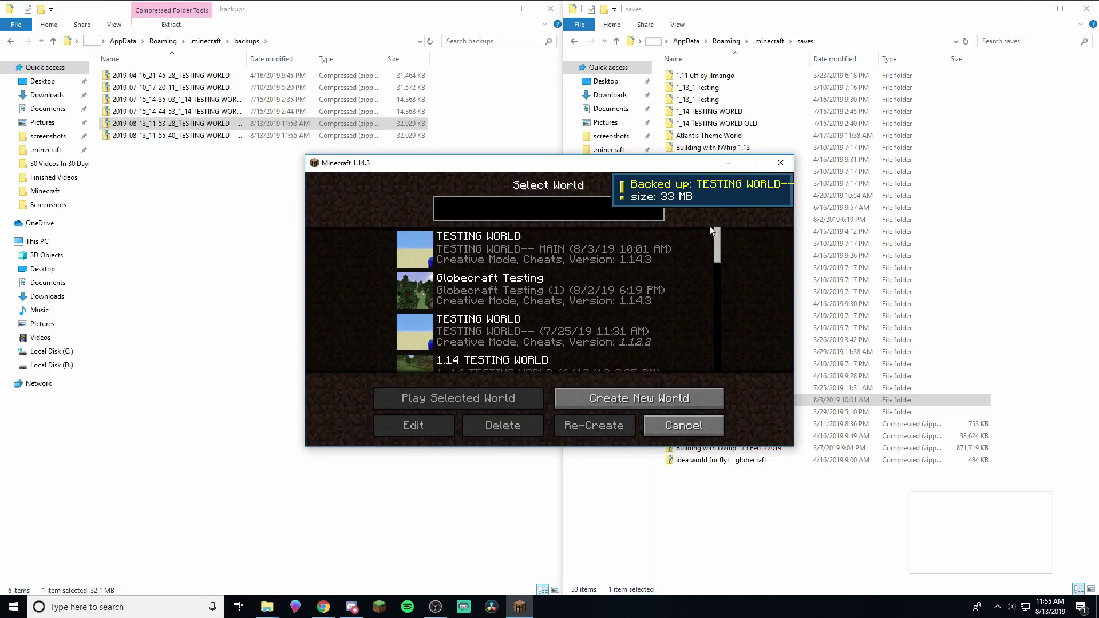
# Step: Examine the 2019-08-13_11-55-40 backup archive and compare its world folder with the one in saves, ending back in backups
pyautogui.click(236, 137)
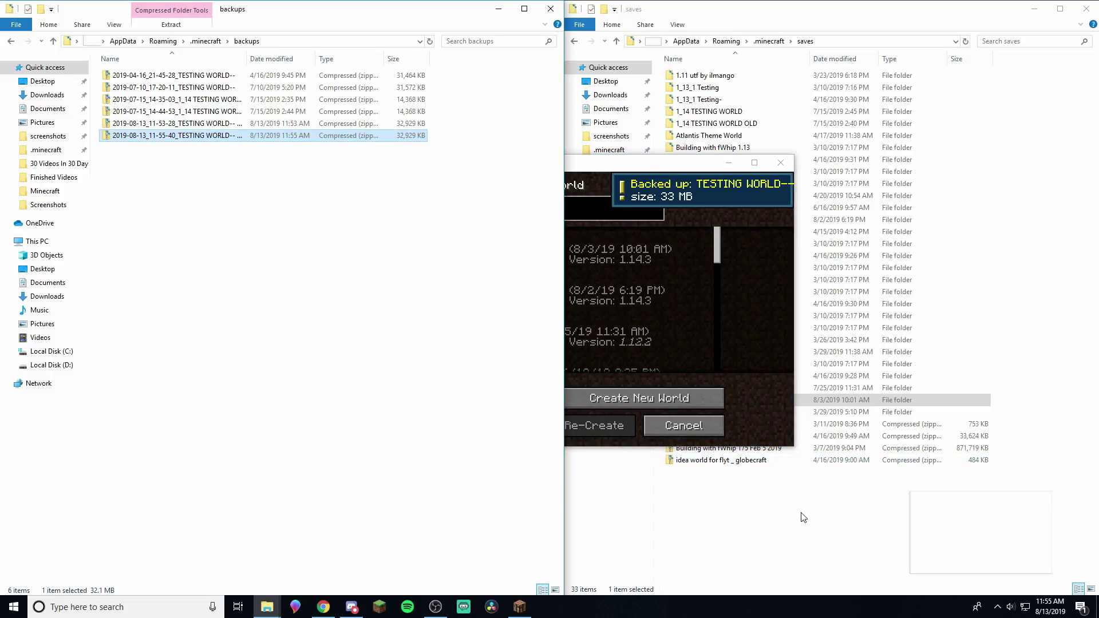
pyautogui.click(822, 135)
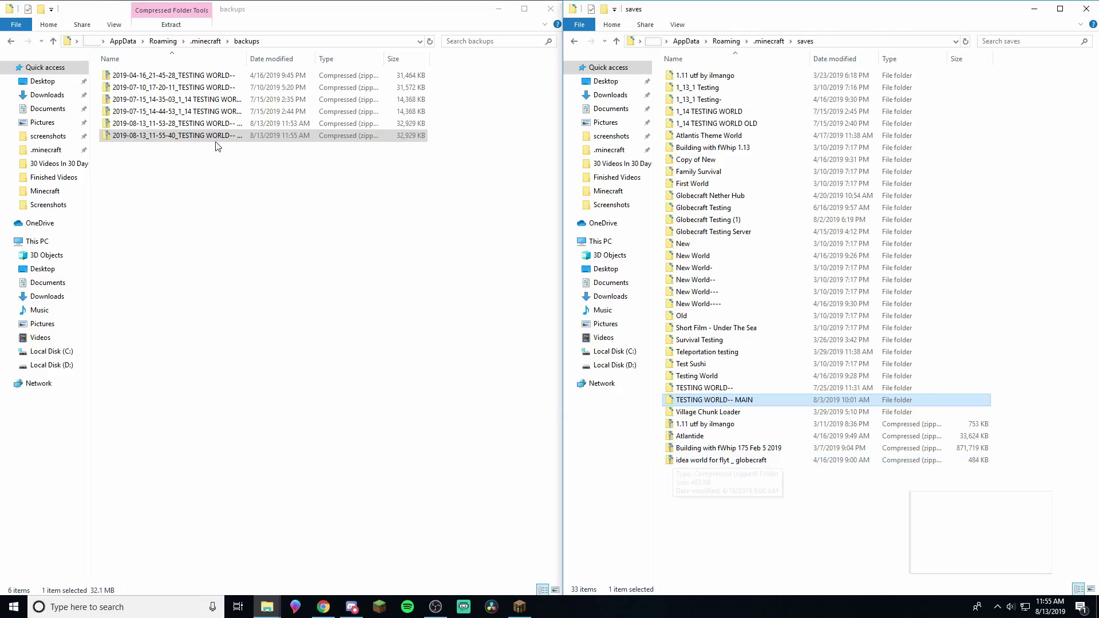
pyautogui.doubleClick(180, 137)
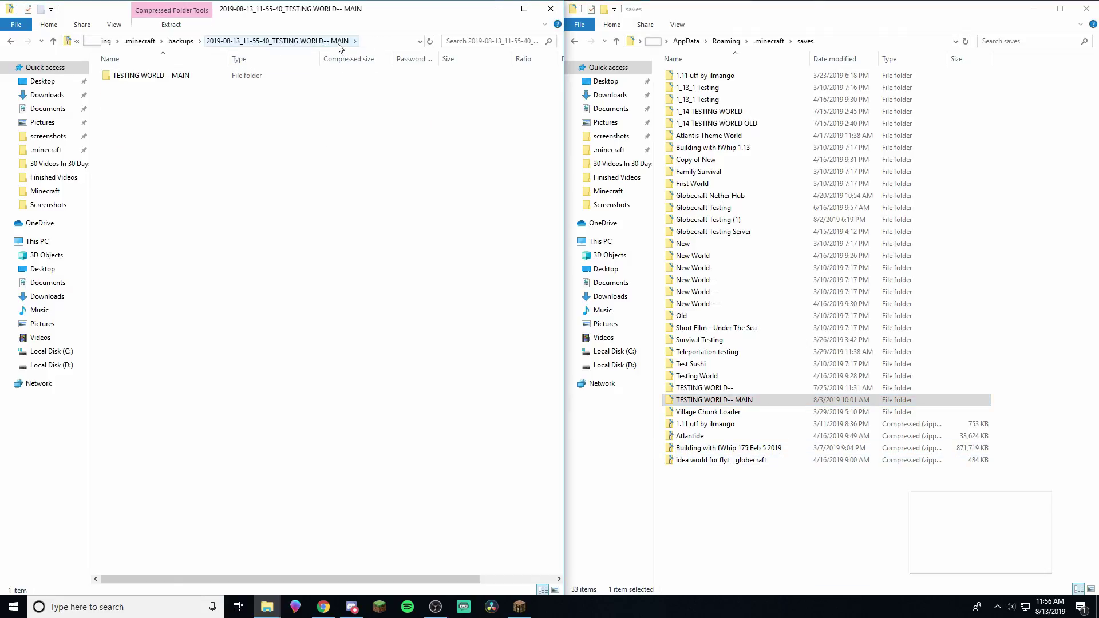
pyautogui.click(731, 406)
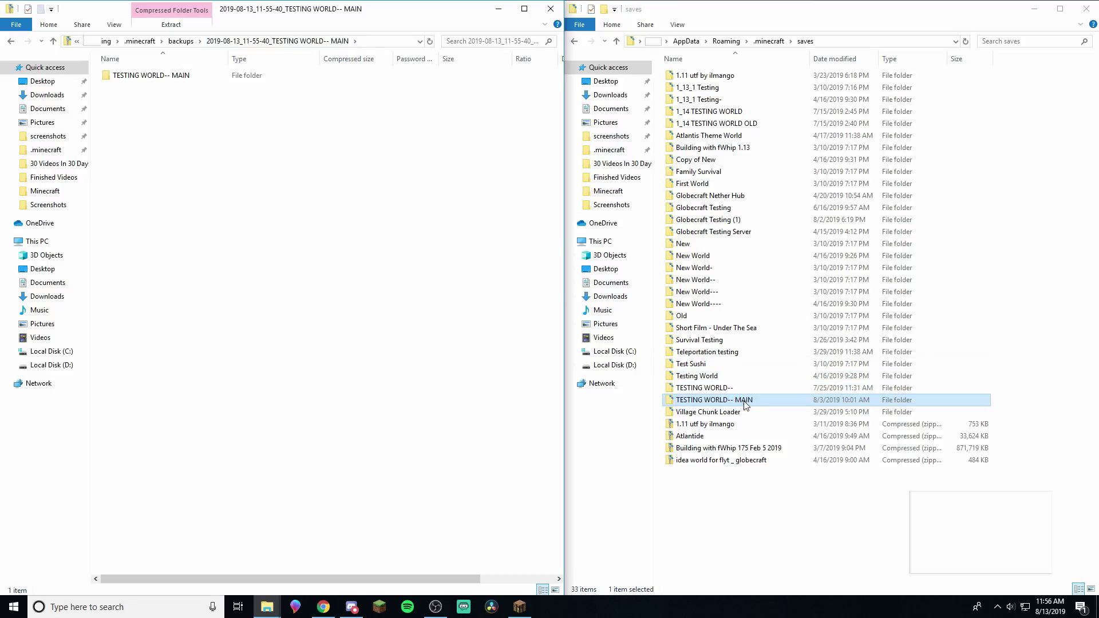
pyautogui.click(186, 91)
pyautogui.click(180, 42)
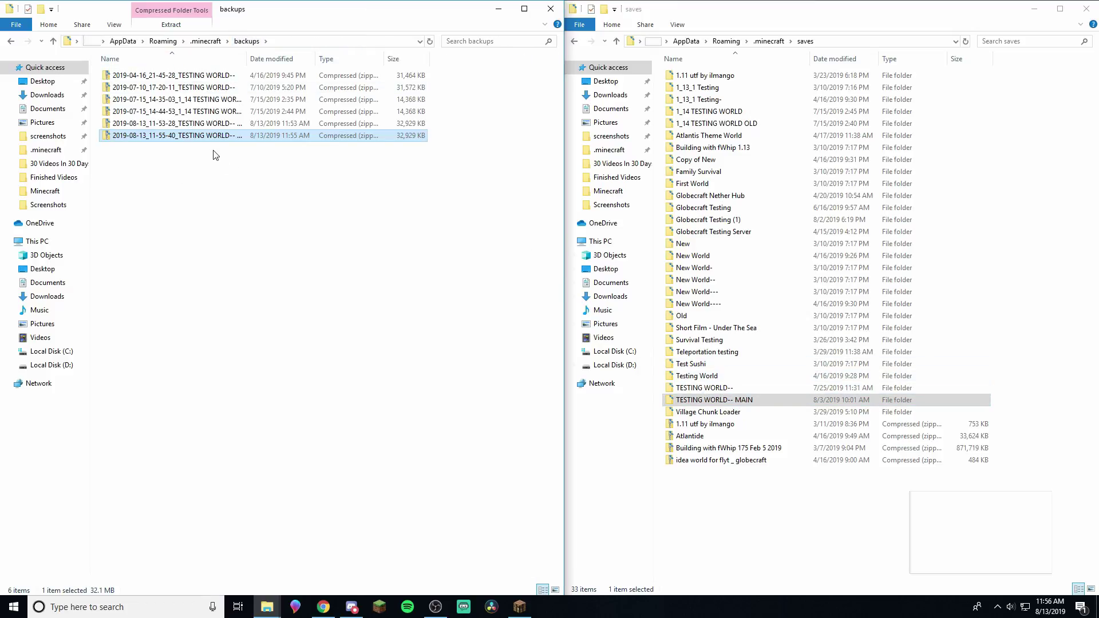
# Step: Rename the TESTING WORLD-- MAIN folder in saves as TESTING WORLD-- MAIN OLD
pyautogui.click(765, 401)
pyautogui.rightClick(765, 401)
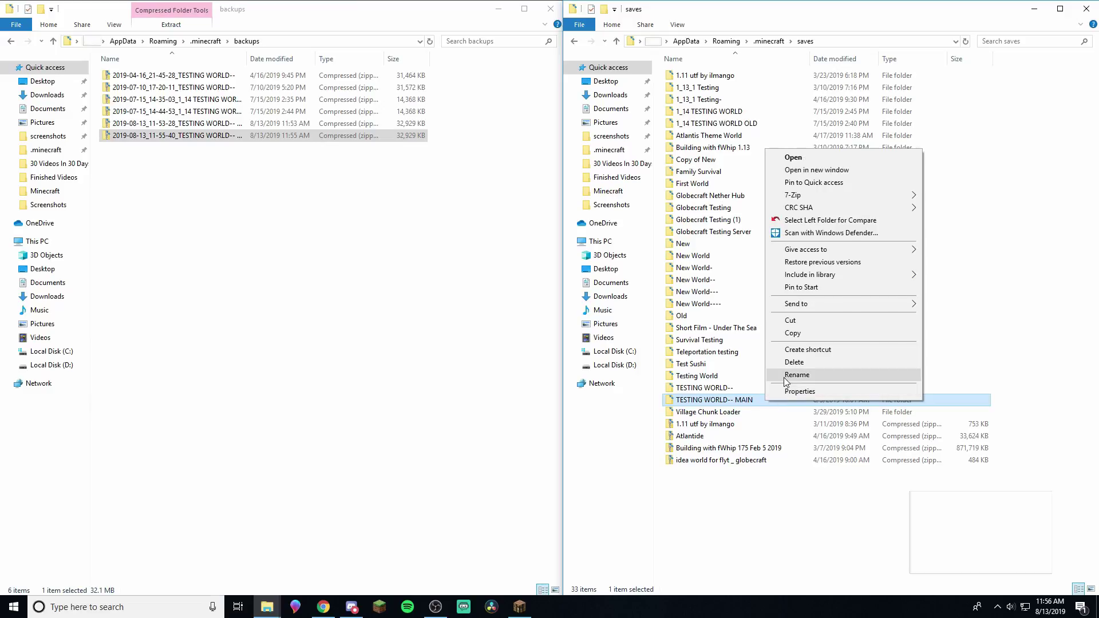
pyautogui.click(790, 375)
pyautogui.click(764, 401)
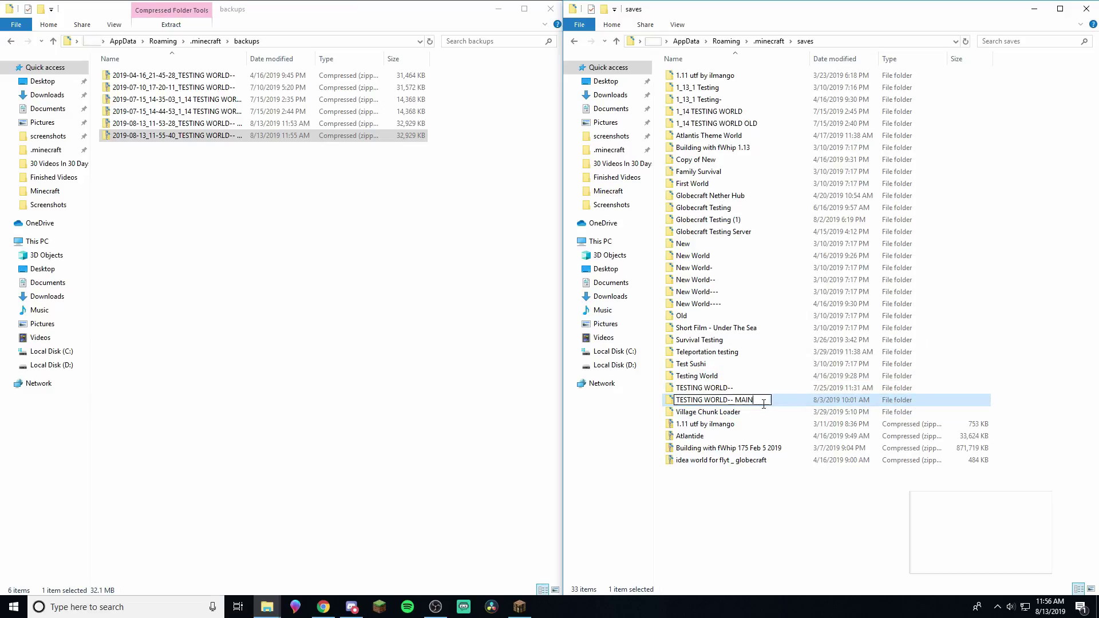
pyautogui.write('MAIN OLD')
pyautogui.press('Return')
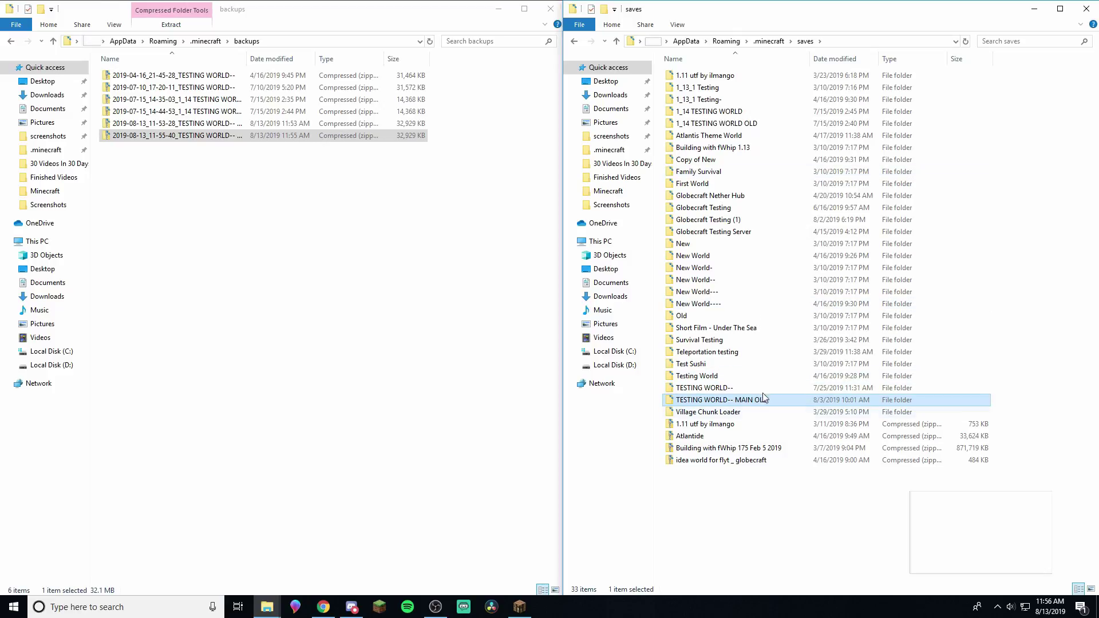
# Step: Copy the TESTING WORLD-- MAIN folder from the 2019-08-13_11-55-40 backup archive into the saves folder
pyautogui.doubleClick(218, 137)
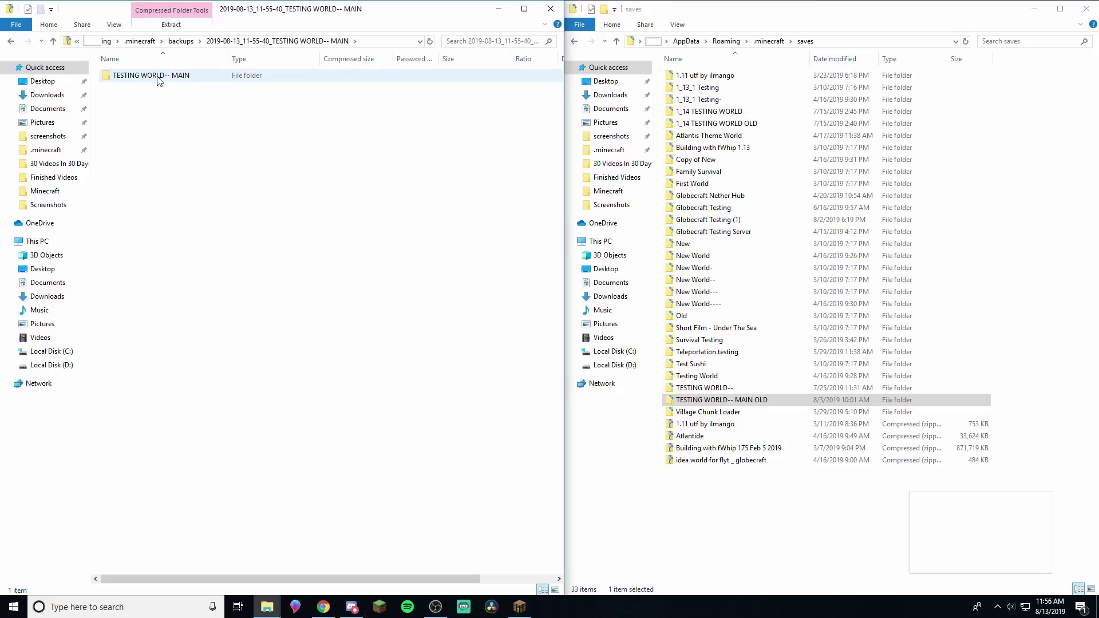
pyautogui.moveTo(154, 79); pyautogui.dragTo(710, 496)
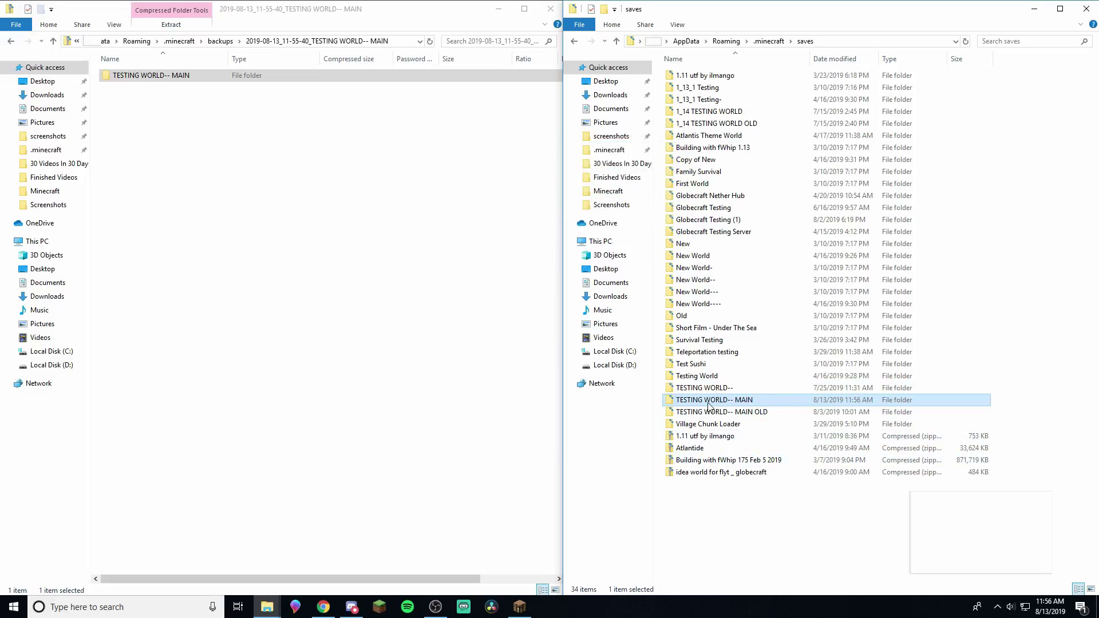
# Step: Reload the singleplayer world list in Minecraft and select the restored TESTING WORLD-- MAIN world
pyautogui.click(530, 601)
pyautogui.click(667, 427)
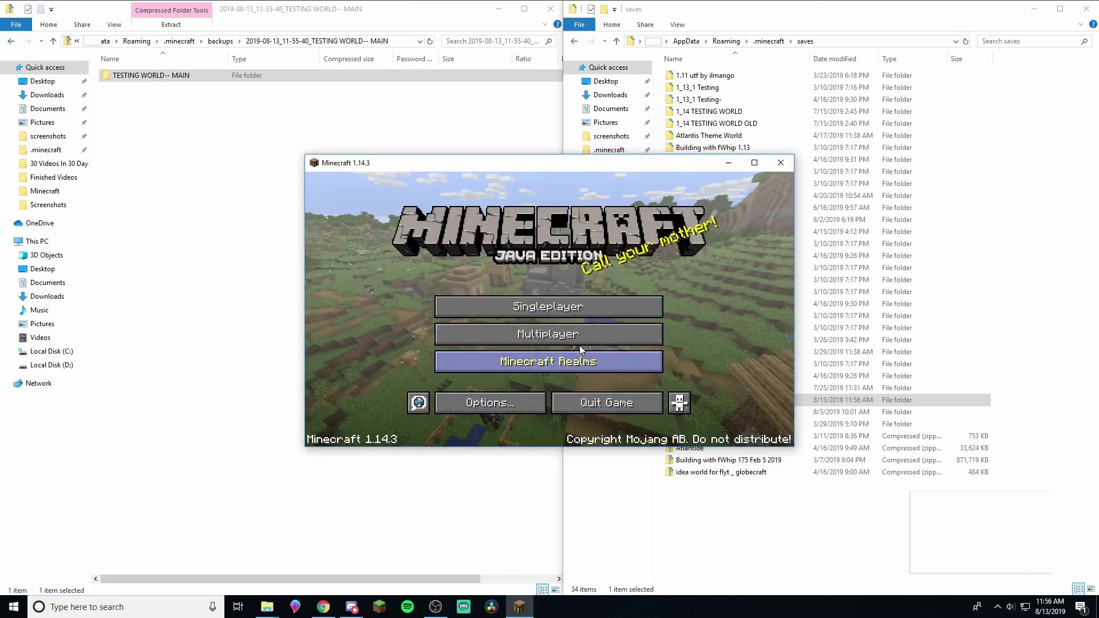
pyautogui.click(532, 310)
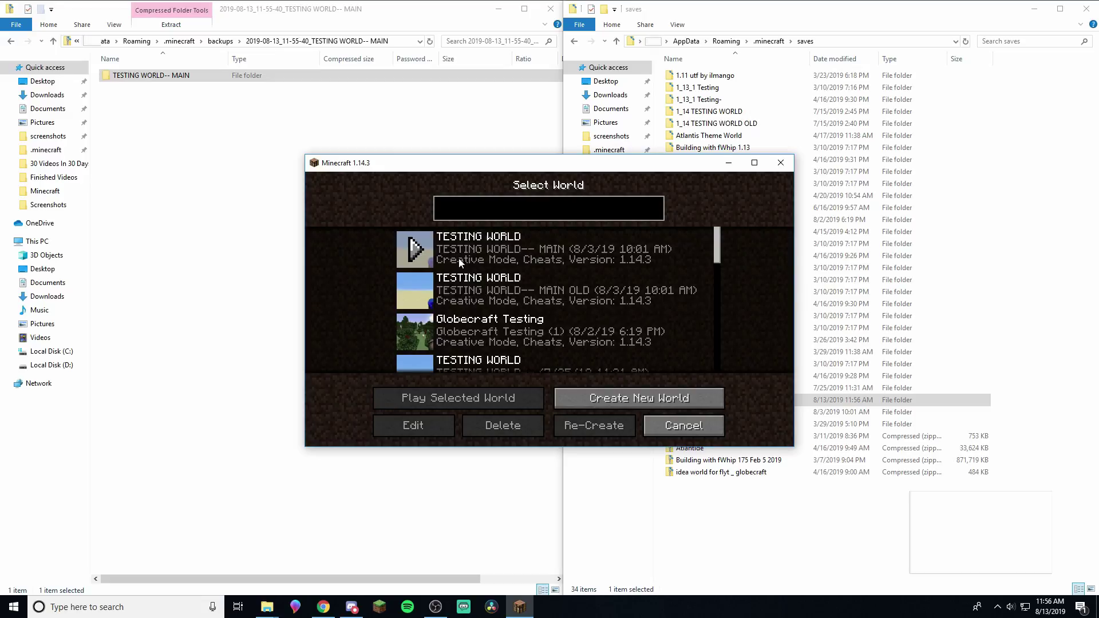
pyautogui.click(544, 255)
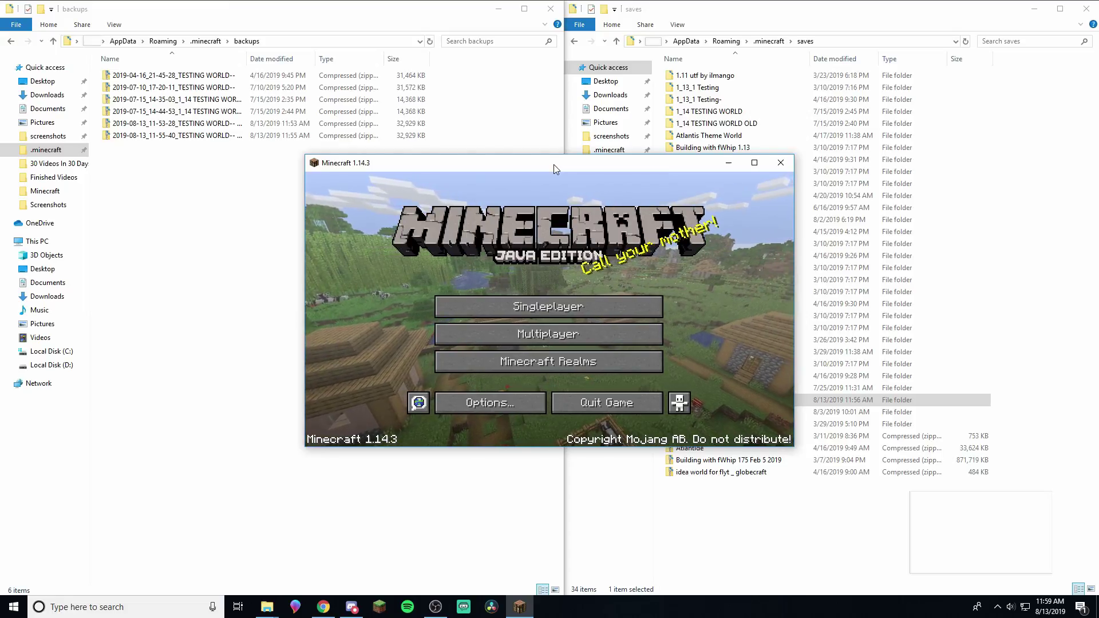
# Step: Locate the Atlantide archive in the Downloads folder and try to move it into the saves folder
pyautogui.click(53, 102)
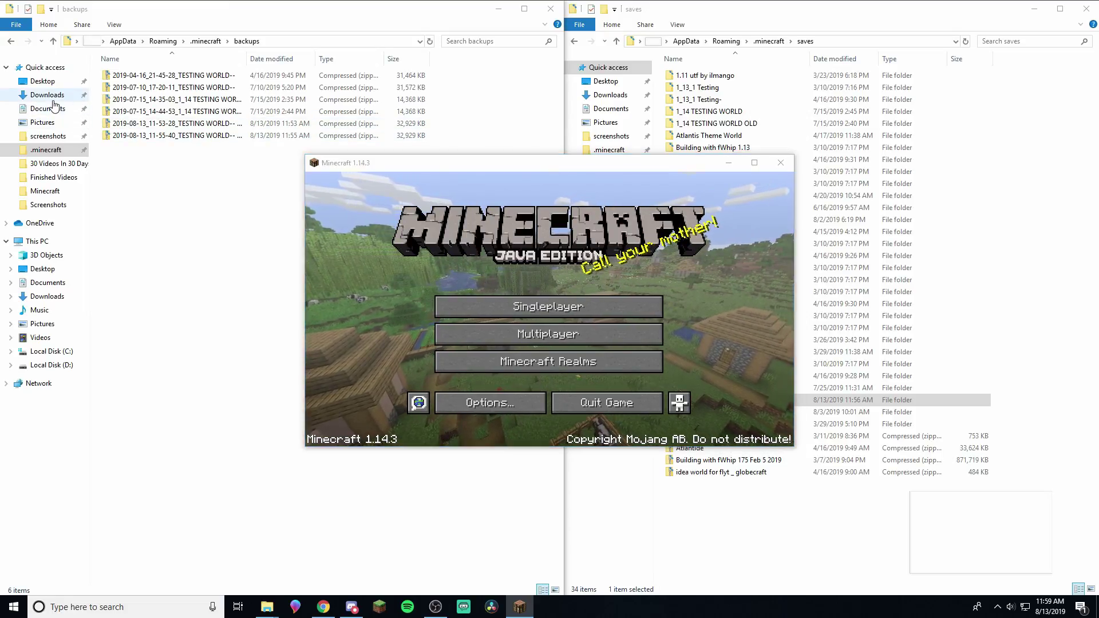
pyautogui.click(52, 96)
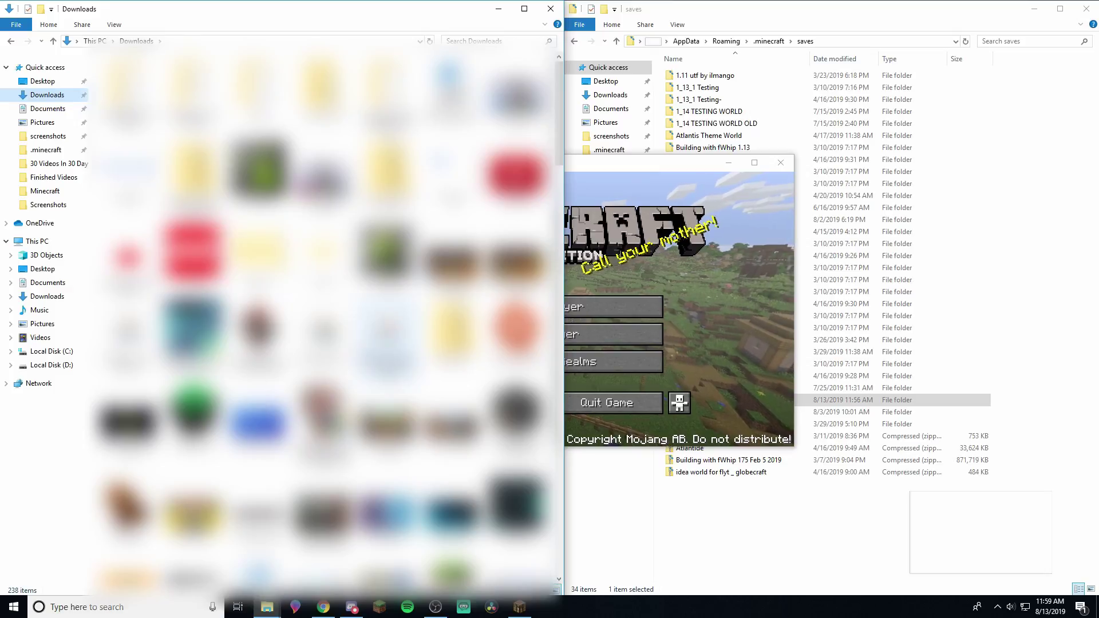
pyautogui.scroll(-3, 321, 315)
pyautogui.scroll(-4, 321, 315)
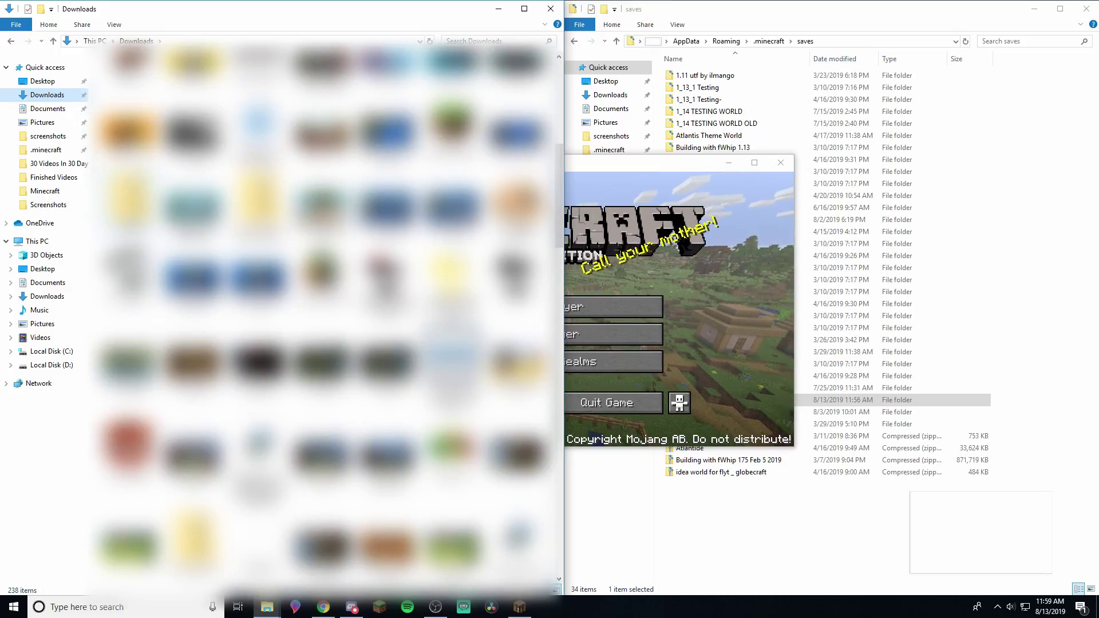
pyautogui.scroll(3, 137, 425)
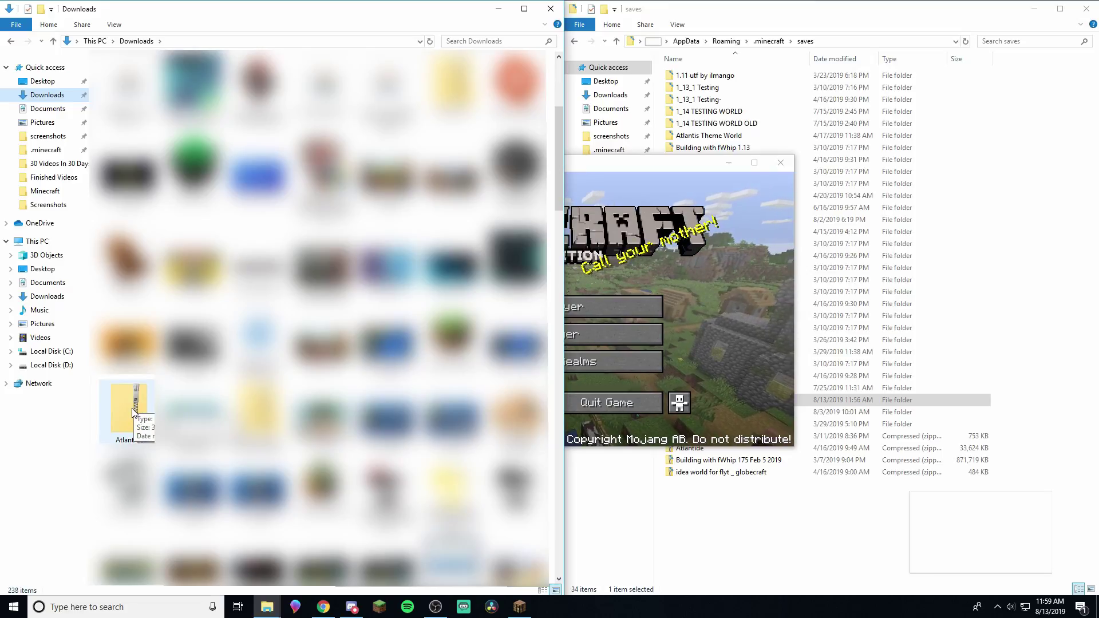
pyautogui.moveTo(128, 416); pyautogui.dragTo(708, 524)
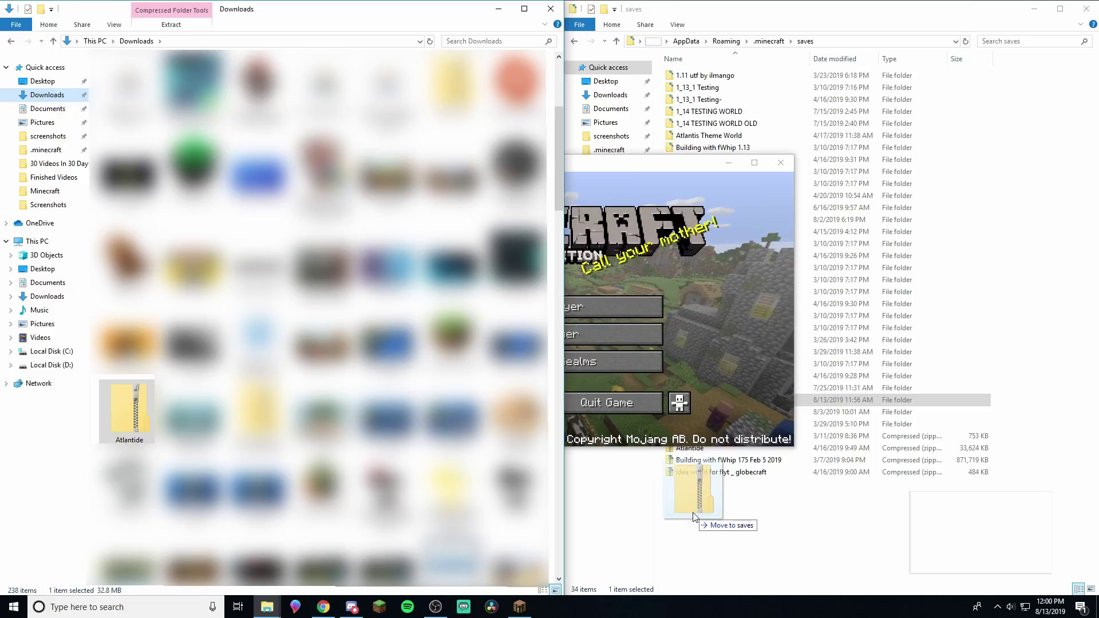
pyautogui.press('Escape')
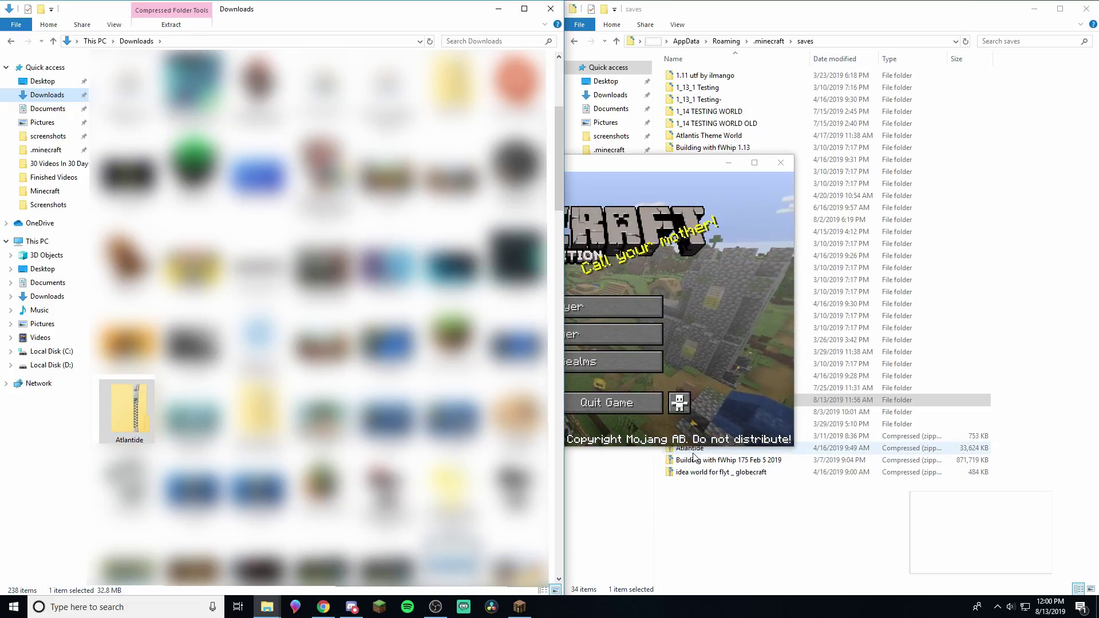
# Step: Rename the Atlantide archive in Downloads as Atlantide New
pyautogui.rightClick(120, 411)
pyautogui.click(148, 387)
pyautogui.click(149, 439)
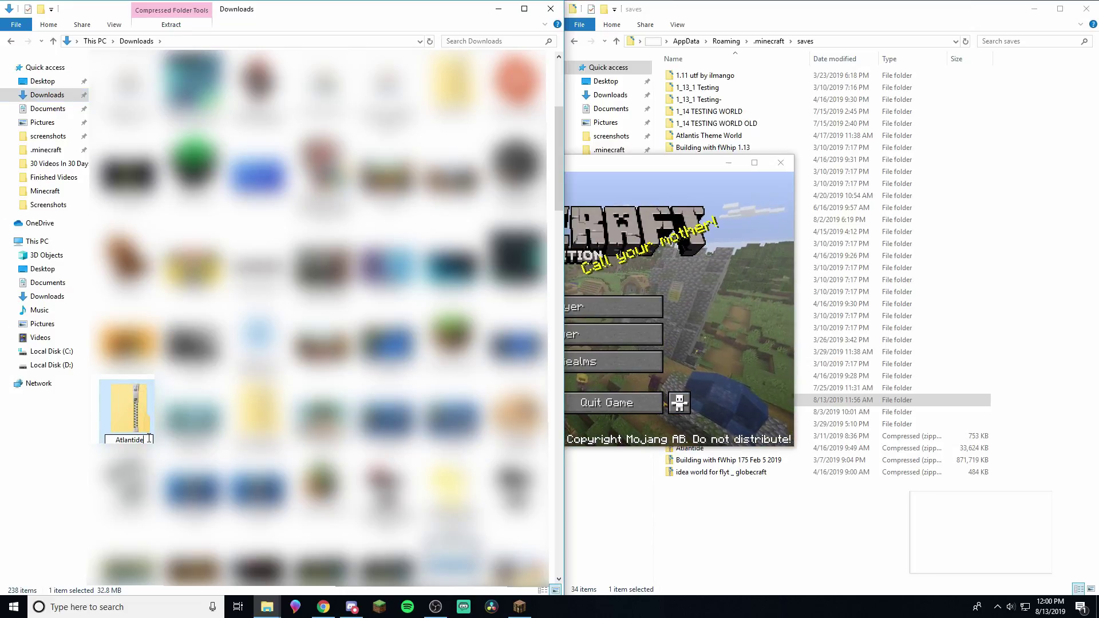
pyautogui.write('NEW')
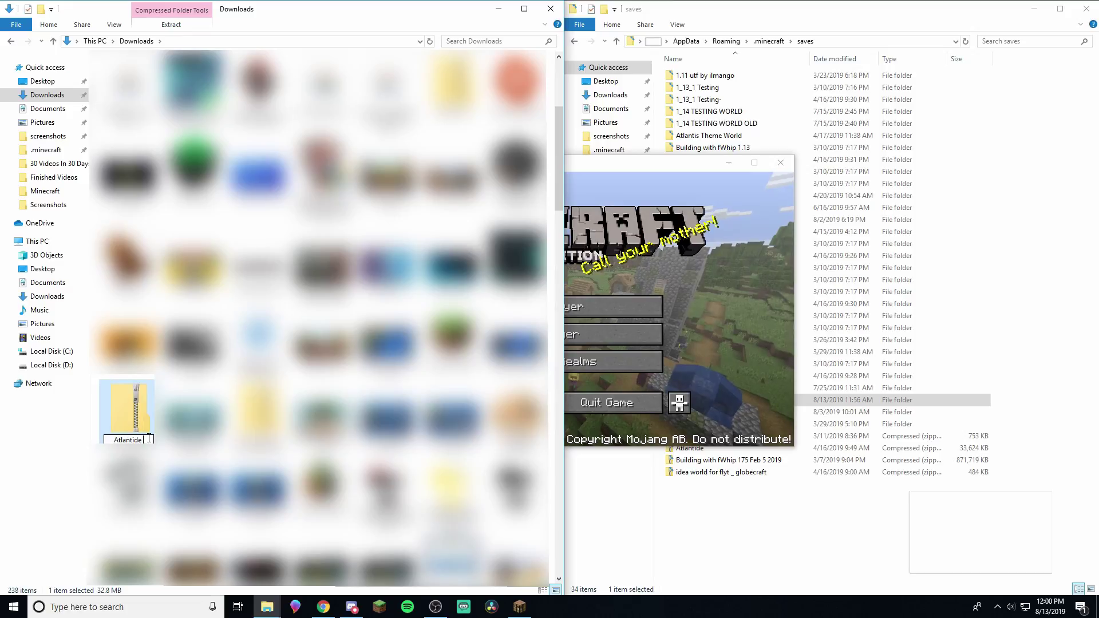
pyautogui.press('BackSpace')
pyautogui.press('BackSpace')
pyautogui.write('ew')
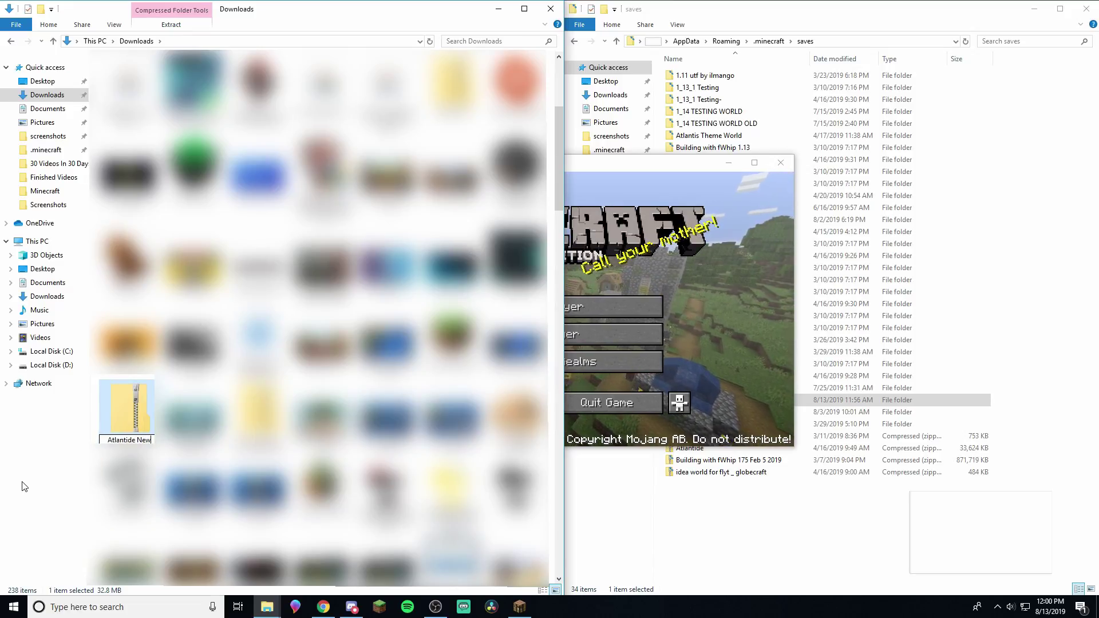
pyautogui.press('Return')
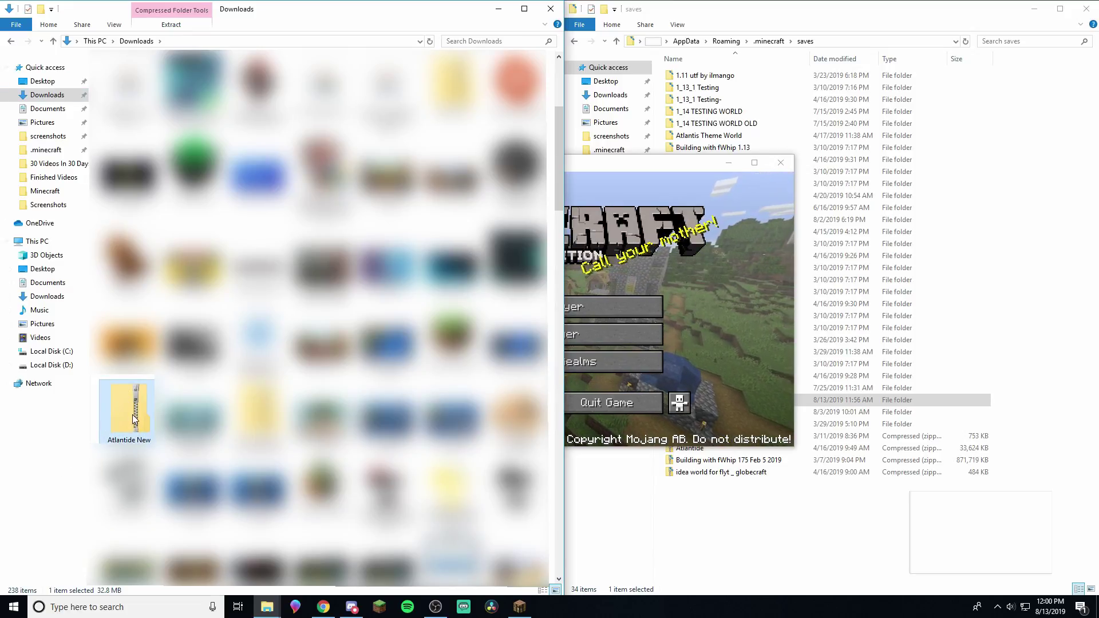
# Step: Move the Atlantide New archive from Downloads into the saves folder, and show the .minecraft backups folder in place of Downloads
pyautogui.moveTo(122, 409); pyautogui.dragTo(690, 511)
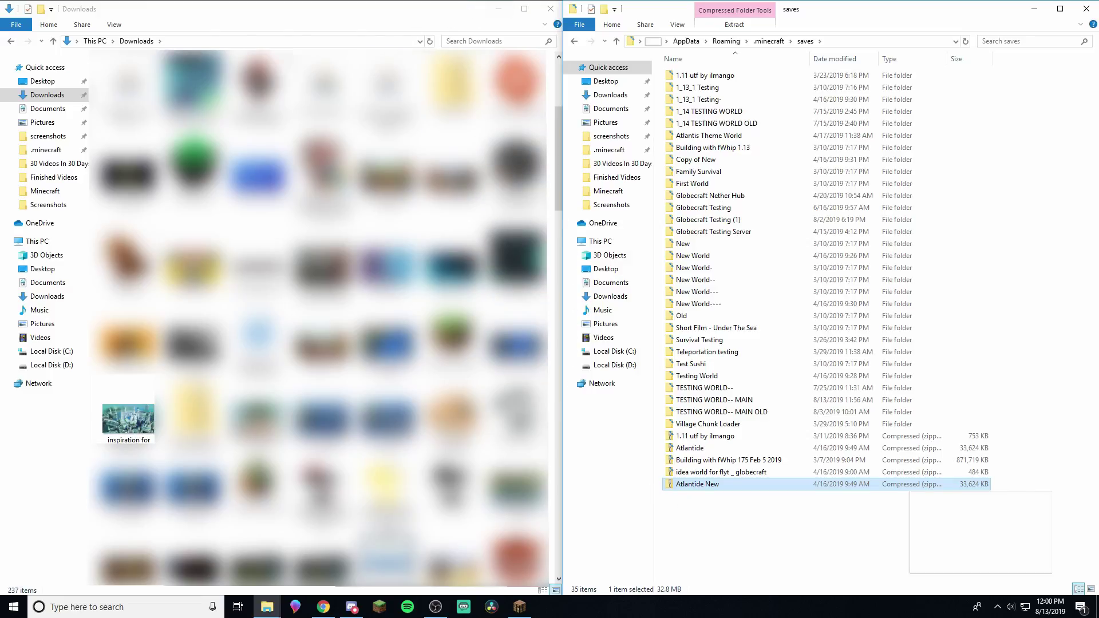
pyautogui.click(48, 150)
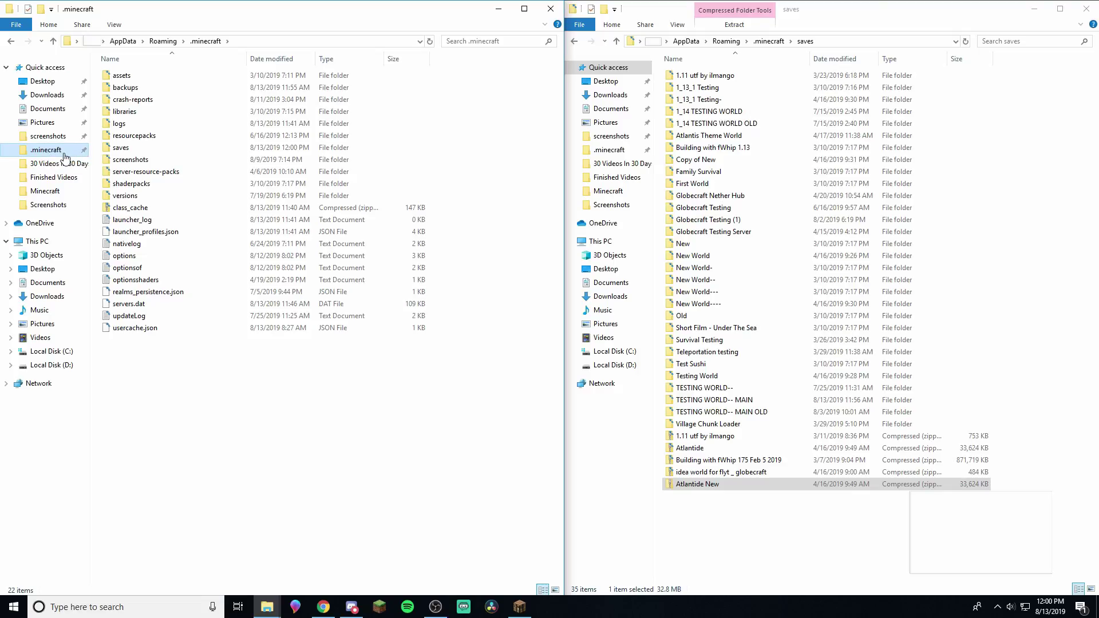
pyautogui.click(132, 89)
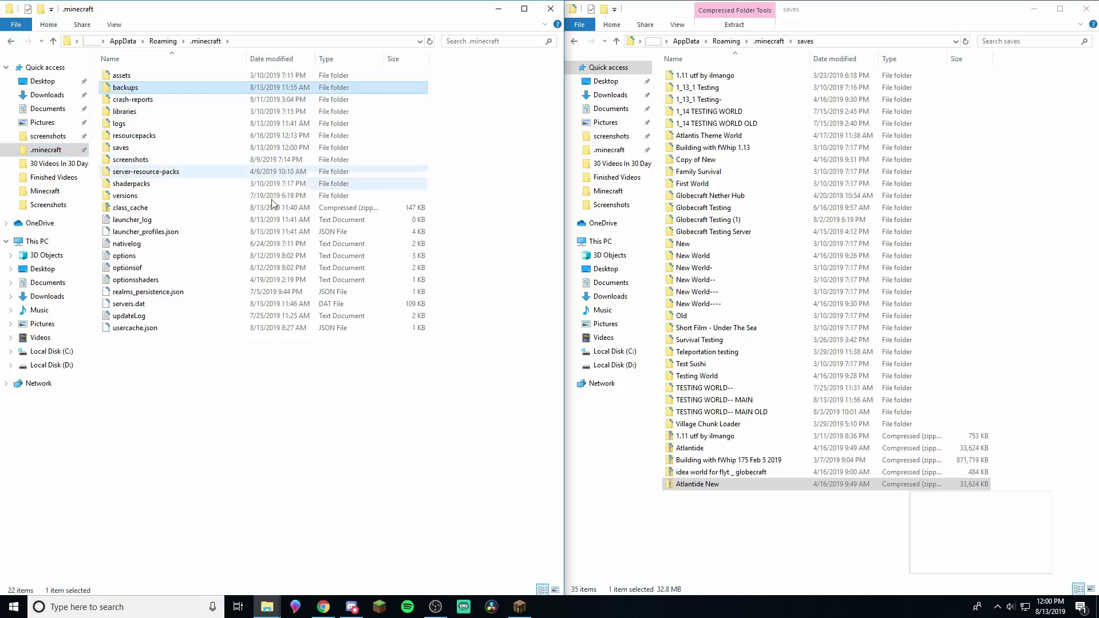
pyautogui.doubleClick(154, 94)
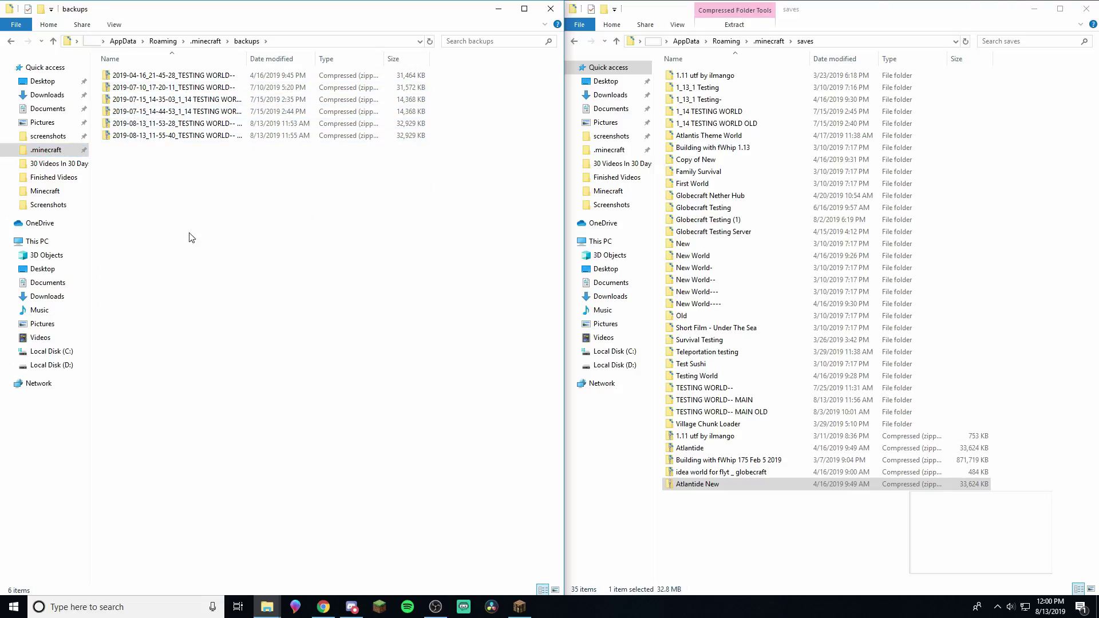
# Step: Open the Atlantide New archive in saves, inspect the contents of its MDC folder, and return to the archive's top level
pyautogui.click(700, 486)
pyautogui.rightClick(699, 488)
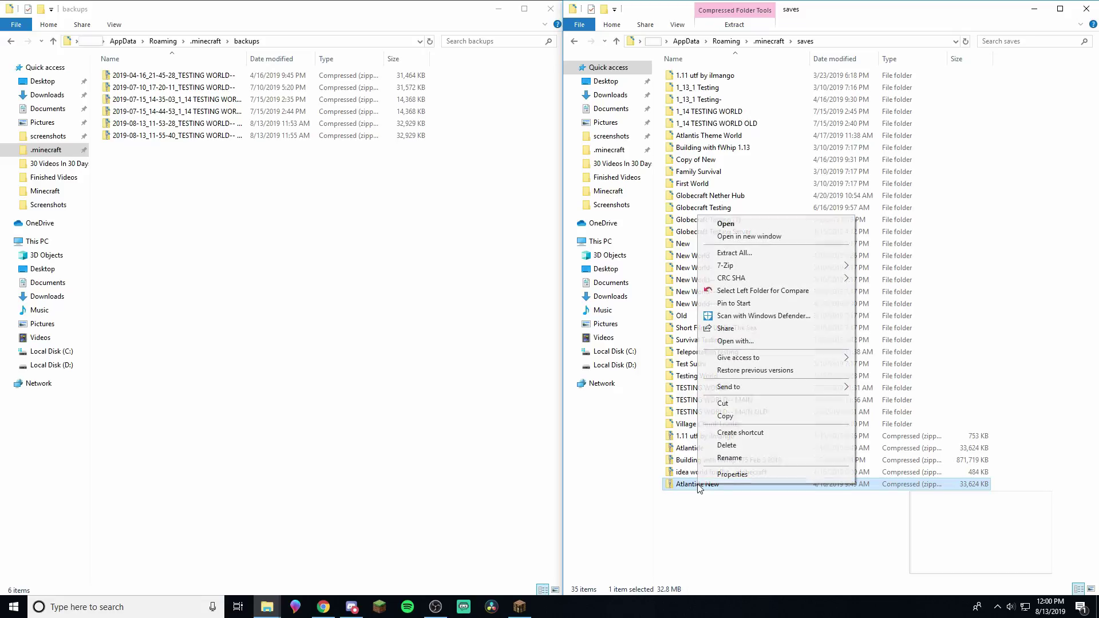
pyautogui.doubleClick(688, 487)
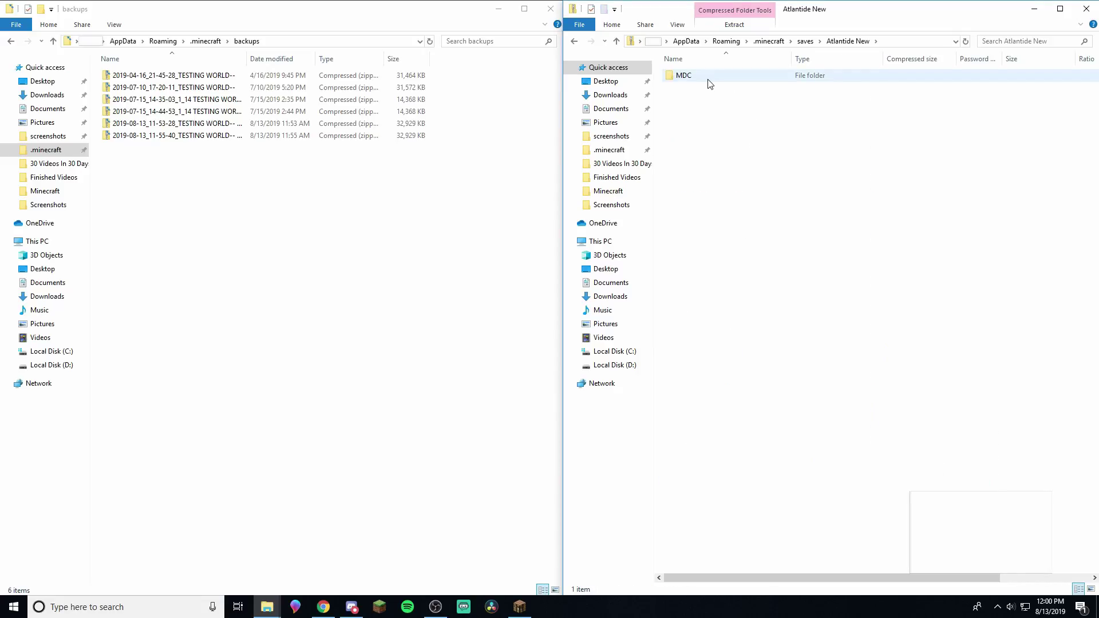
pyautogui.doubleClick(706, 79)
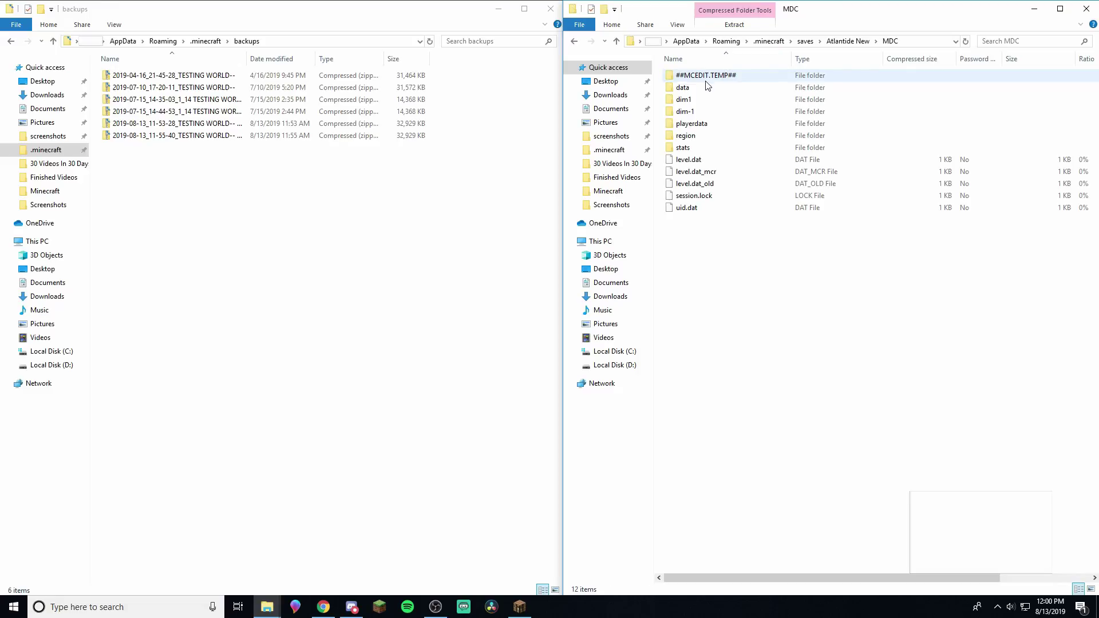
pyautogui.click(848, 41)
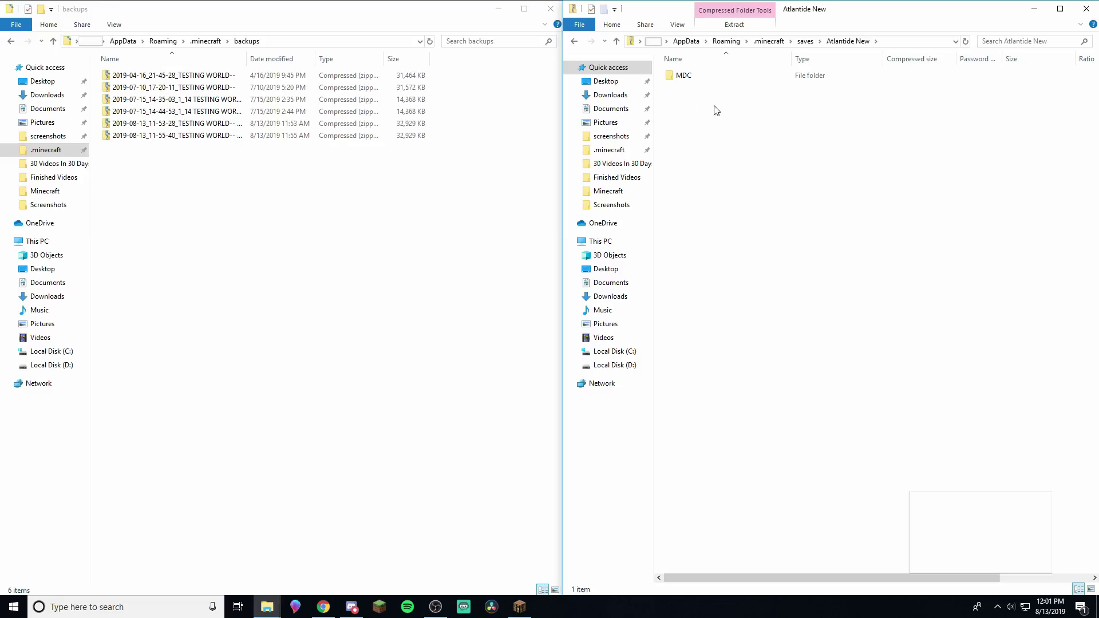
pyautogui.moveTo(699, 81)
pyautogui.mouseDown()
pyautogui.moveTo(737, 63)
pyautogui.moveTo(760, 83)
pyautogui.moveTo(730, 73)
pyautogui.moveTo(831, 43)
pyautogui.moveTo(807, 42)
pyautogui.moveTo(692, 89)
pyautogui.mouseUp()
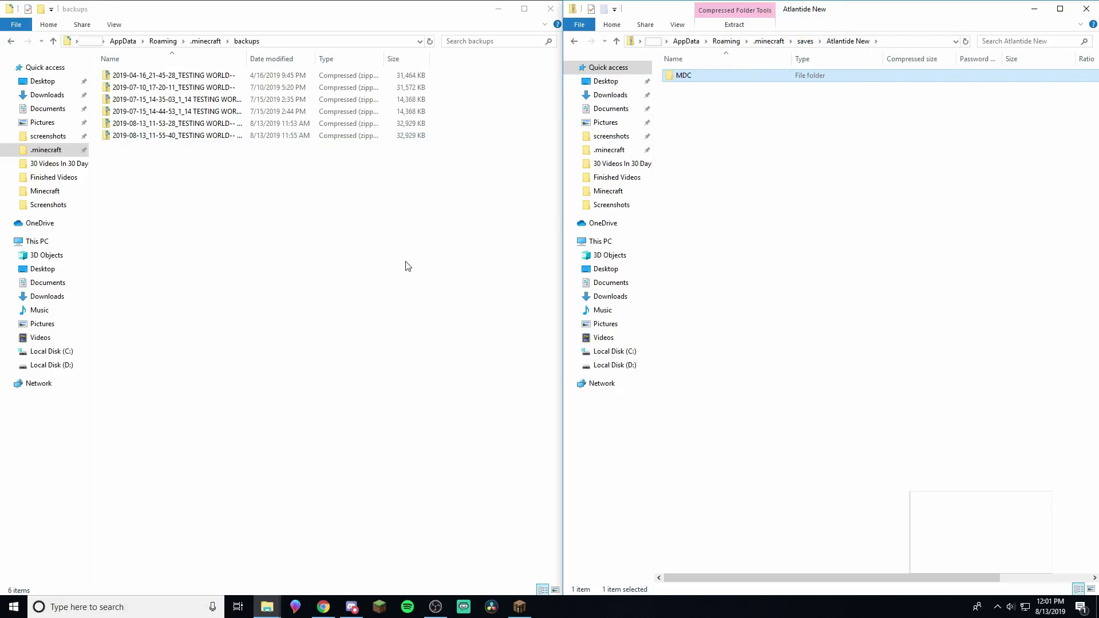
# Step: Switch to Minecraft, open the world folder of TESTING WORLD-- MAIN from its edit screen, and go up to the saves folder
pyautogui.click(520, 607)
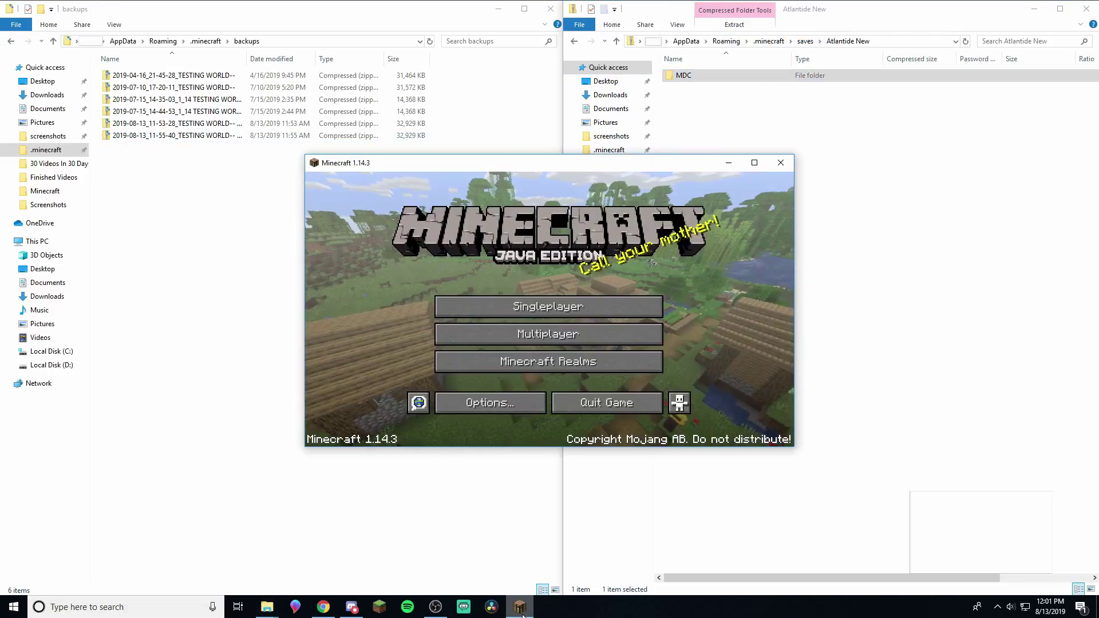
pyautogui.click(518, 305)
pyautogui.click(515, 252)
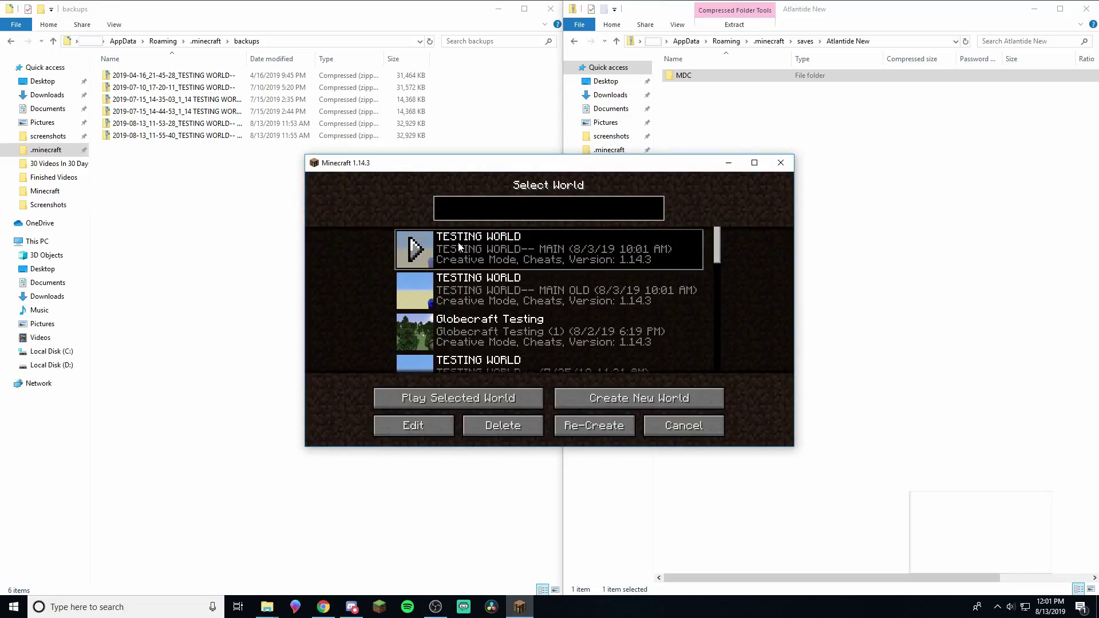
pyautogui.click(414, 427)
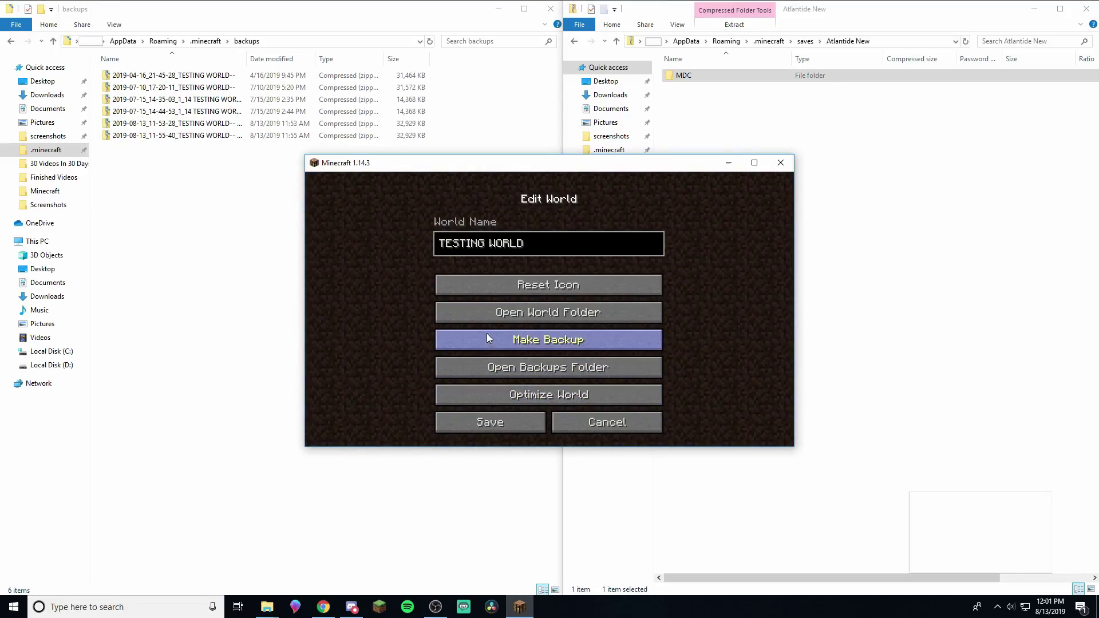
pyautogui.click(490, 313)
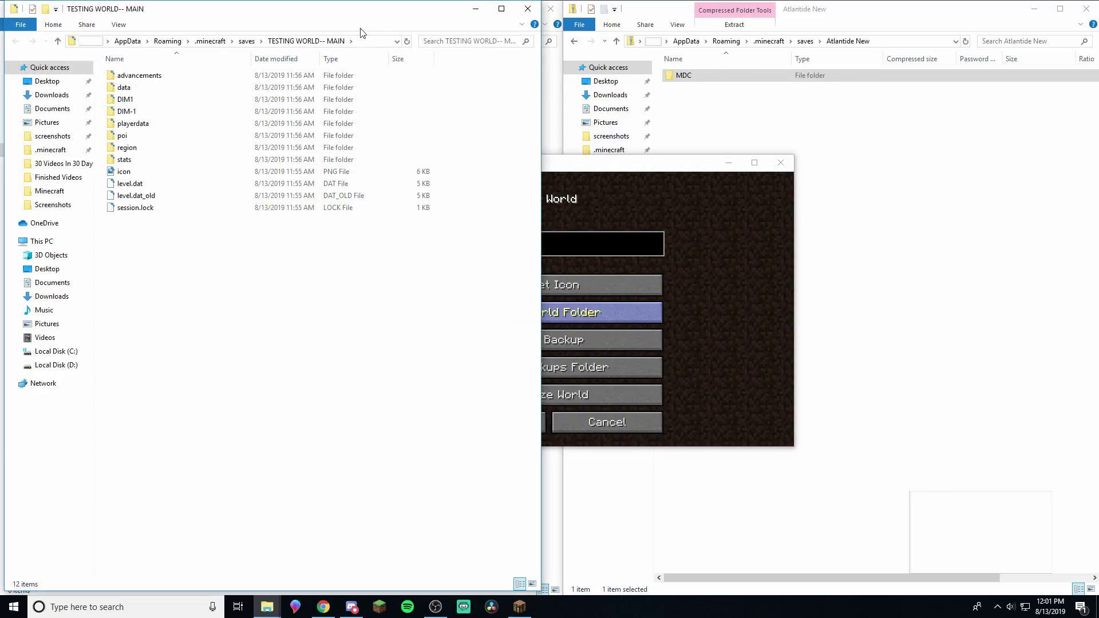
pyautogui.click(246, 41)
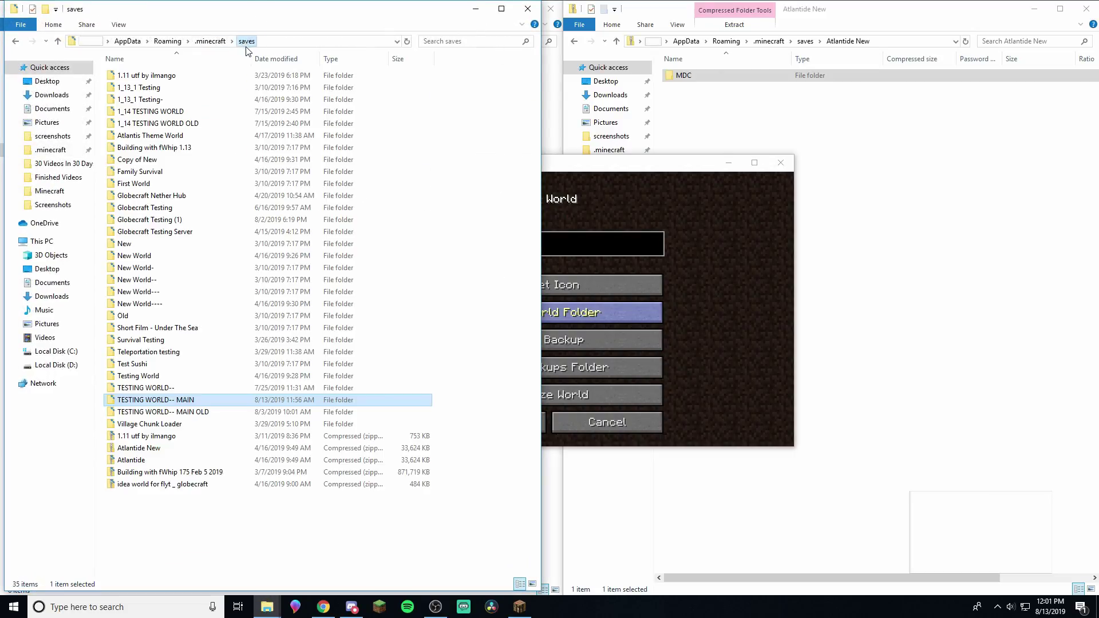
# Step: Copy the MDC folder from the Atlantide New archive into the saves folder
pyautogui.click(813, 172)
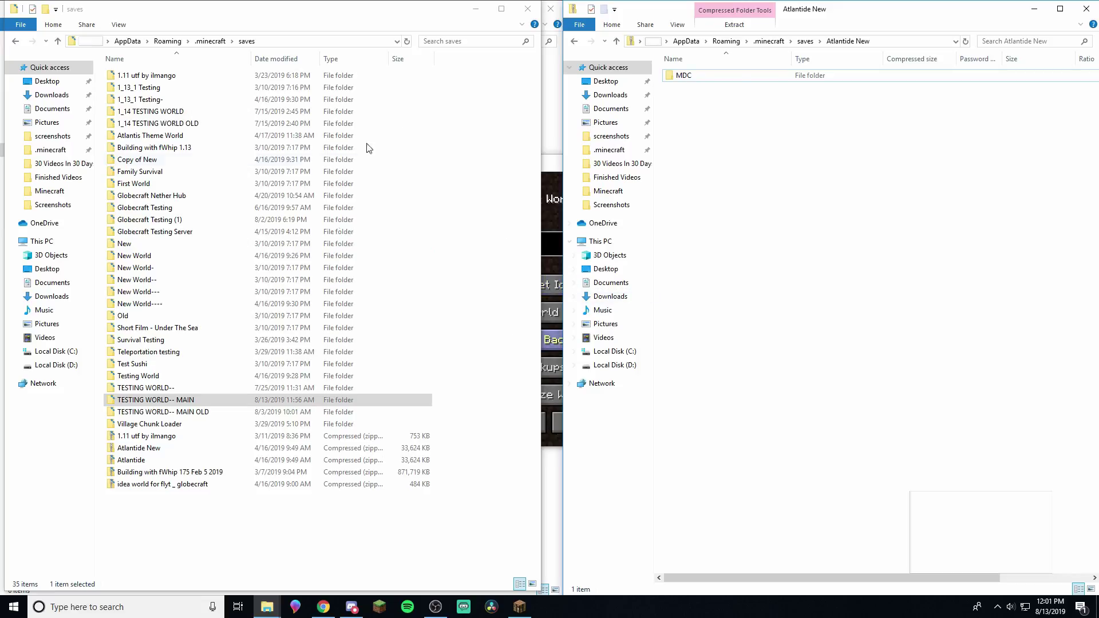
pyautogui.click(709, 80)
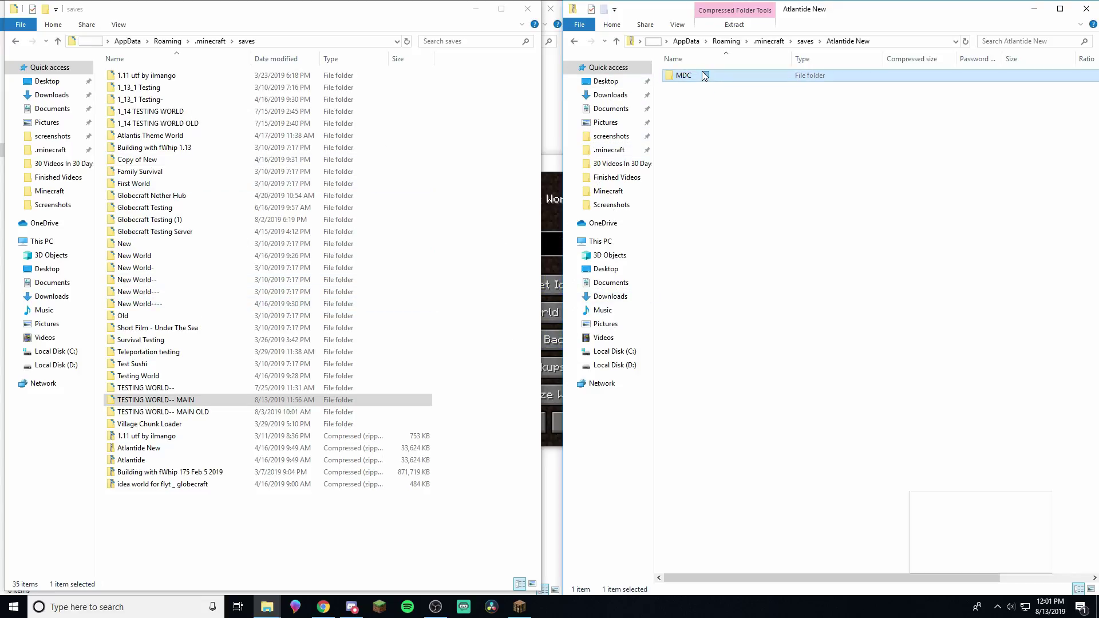
pyautogui.moveTo(698, 73); pyautogui.dragTo(147, 519)
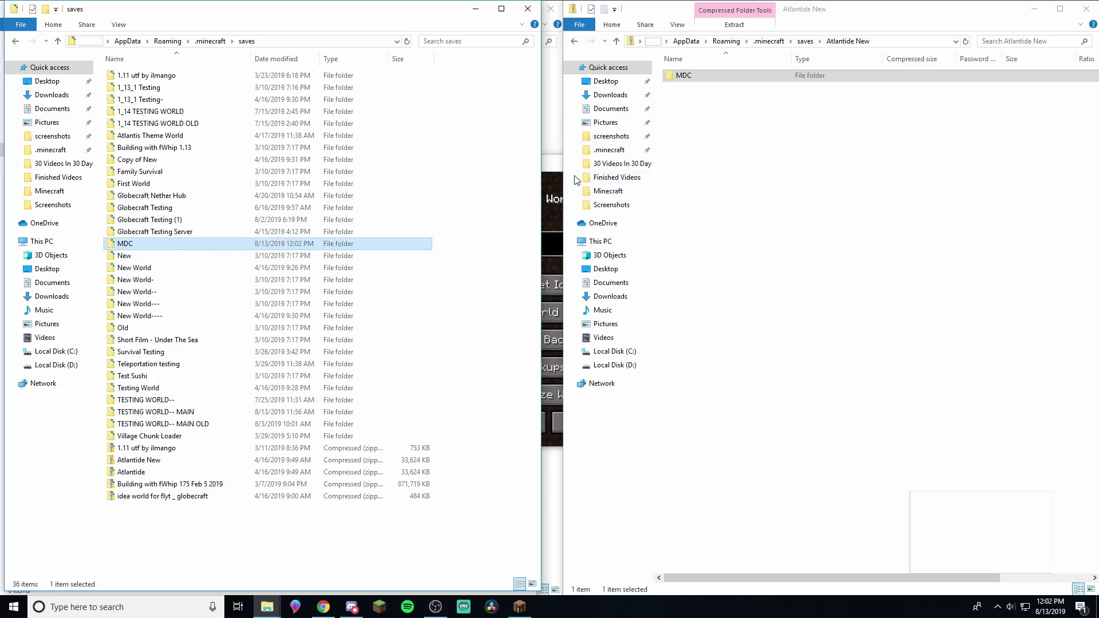
# Step: Switch back to Minecraft, leave the Edit World screen without saving, and reload the singleplayer world list
pyautogui.click(546, 311)
pyautogui.click(592, 416)
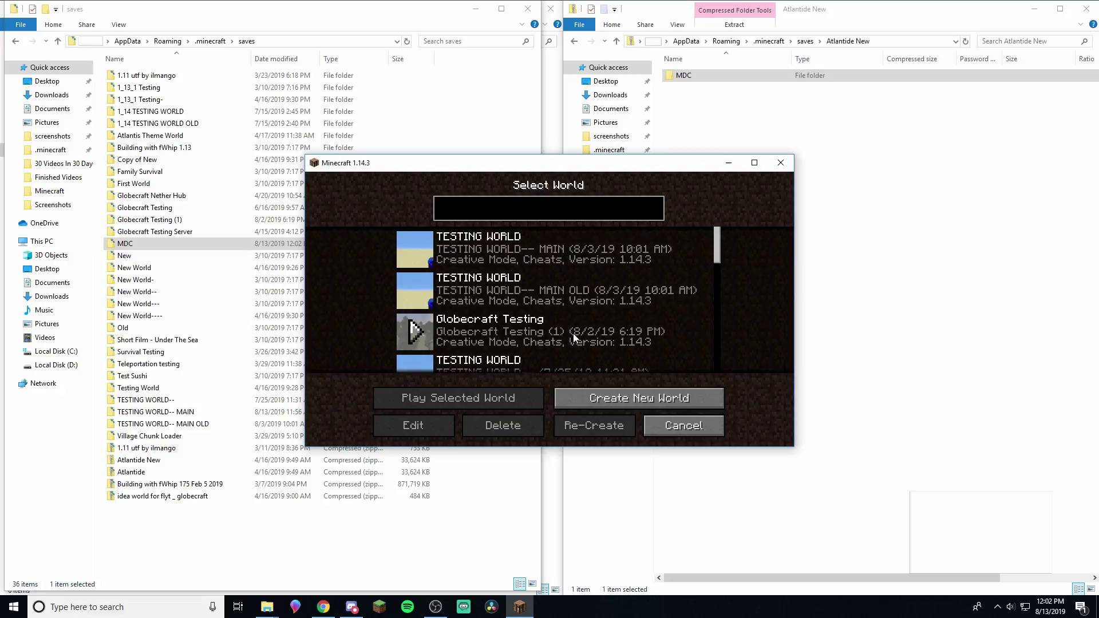
pyautogui.click(666, 425)
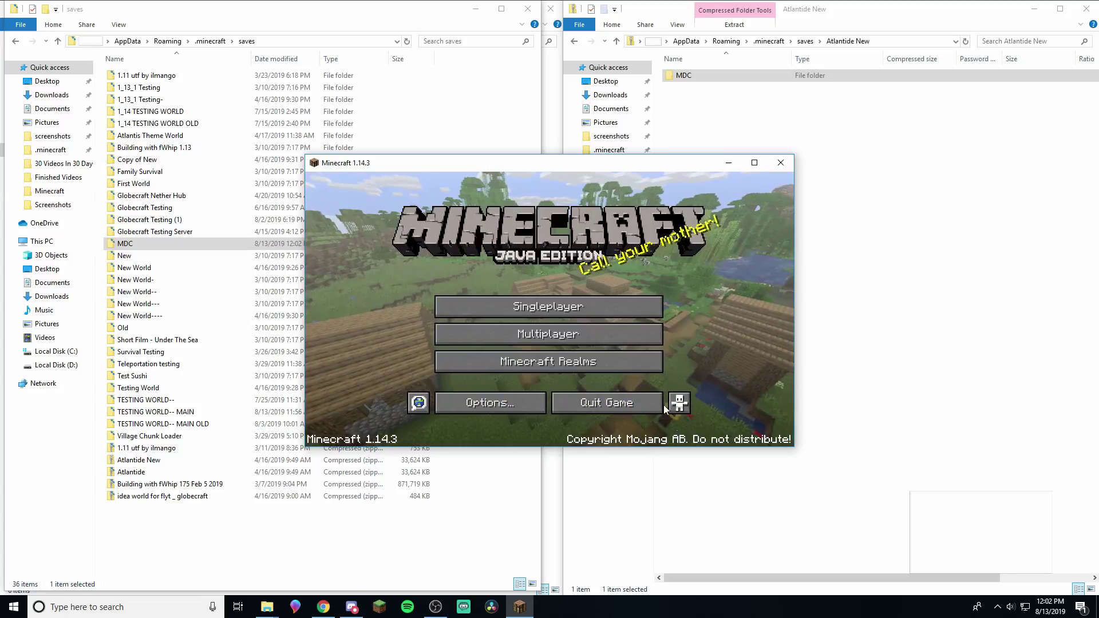
pyautogui.click(500, 299)
# Step: Look through the world list for MDC and select the MDC entry stored in the Atlantis Theme World folder
pyautogui.scroll(2, 500, 299)
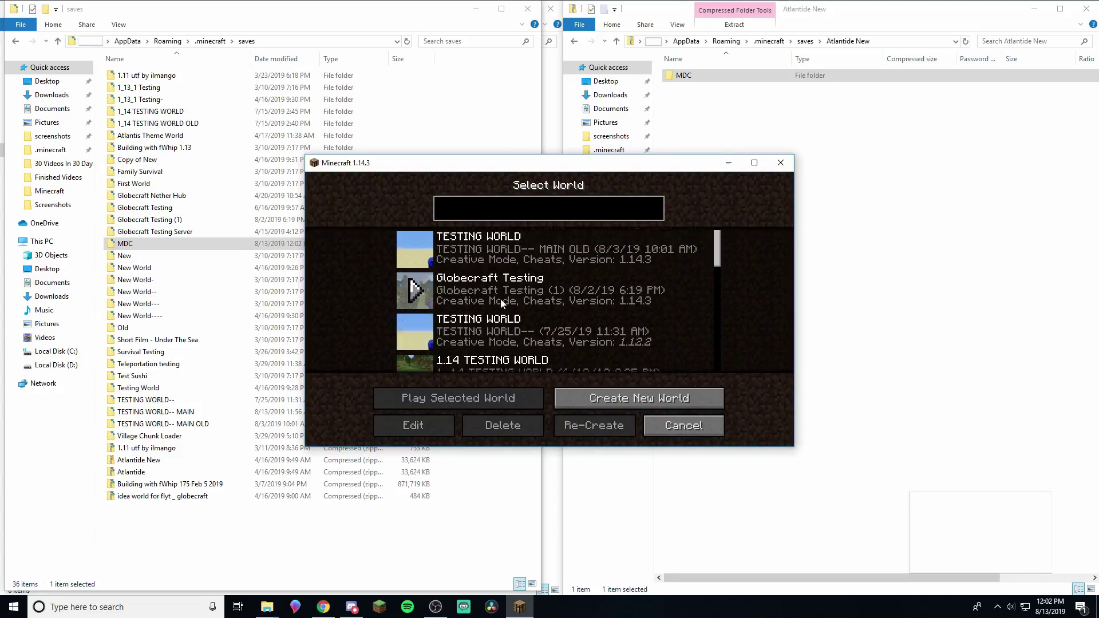
pyautogui.scroll(-11, 500, 299)
pyautogui.scroll(-1, 502, 304)
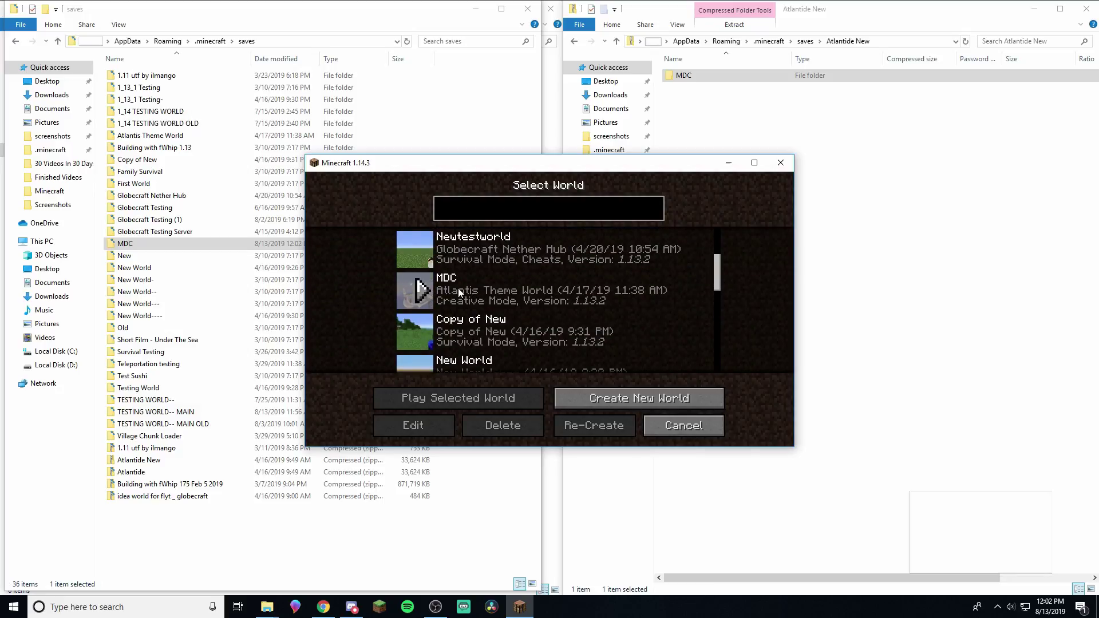
pyautogui.click(478, 293)
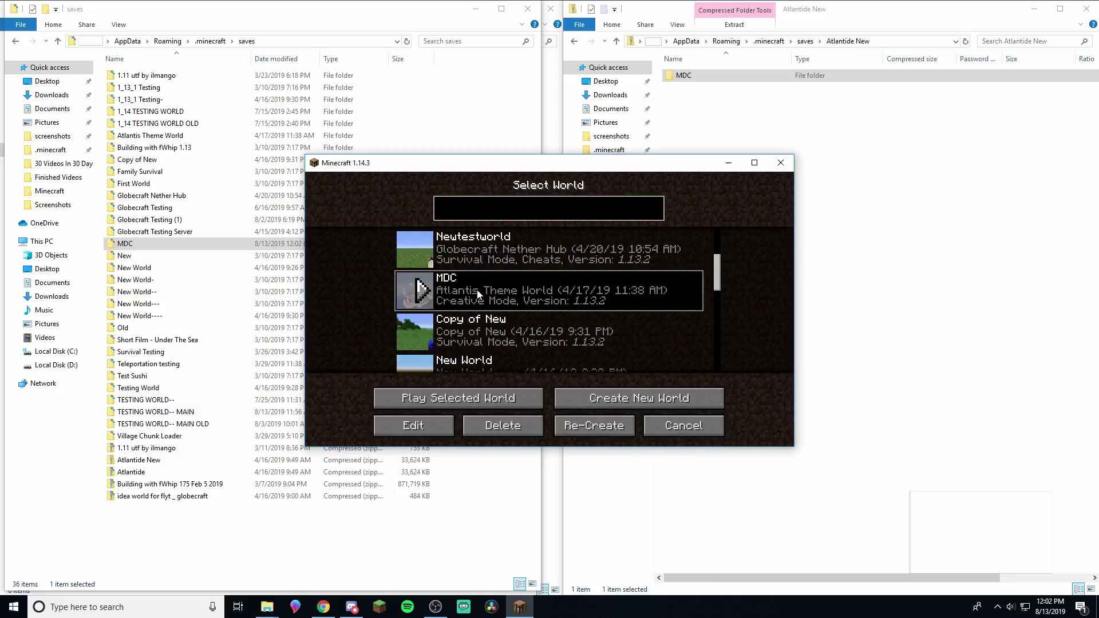
pyautogui.scroll(-4, 477, 289)
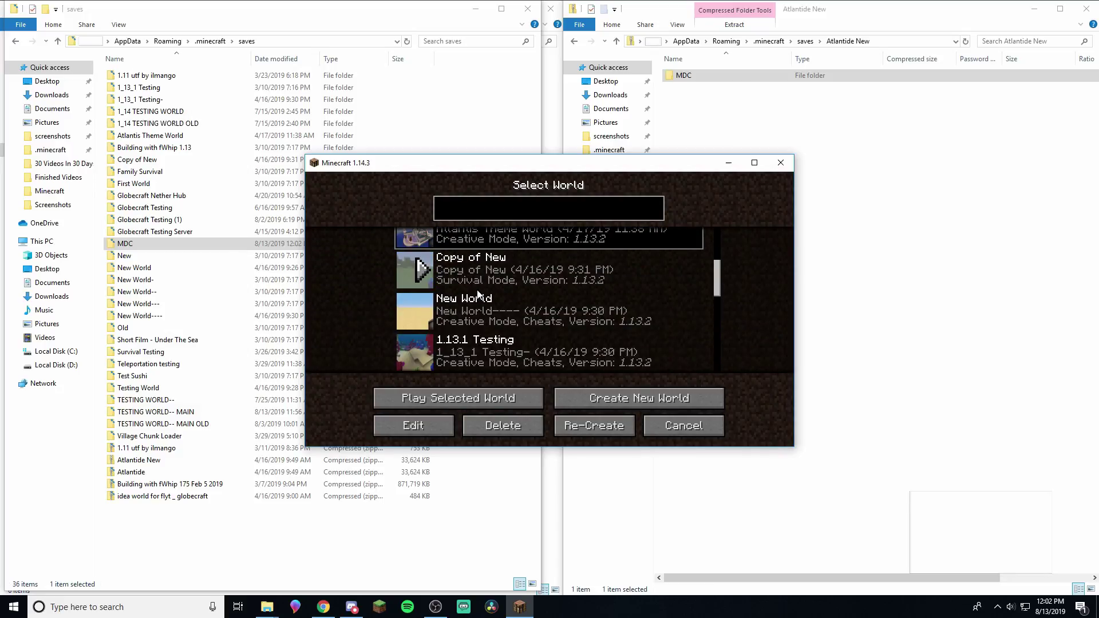
pyautogui.scroll(4, 494, 318)
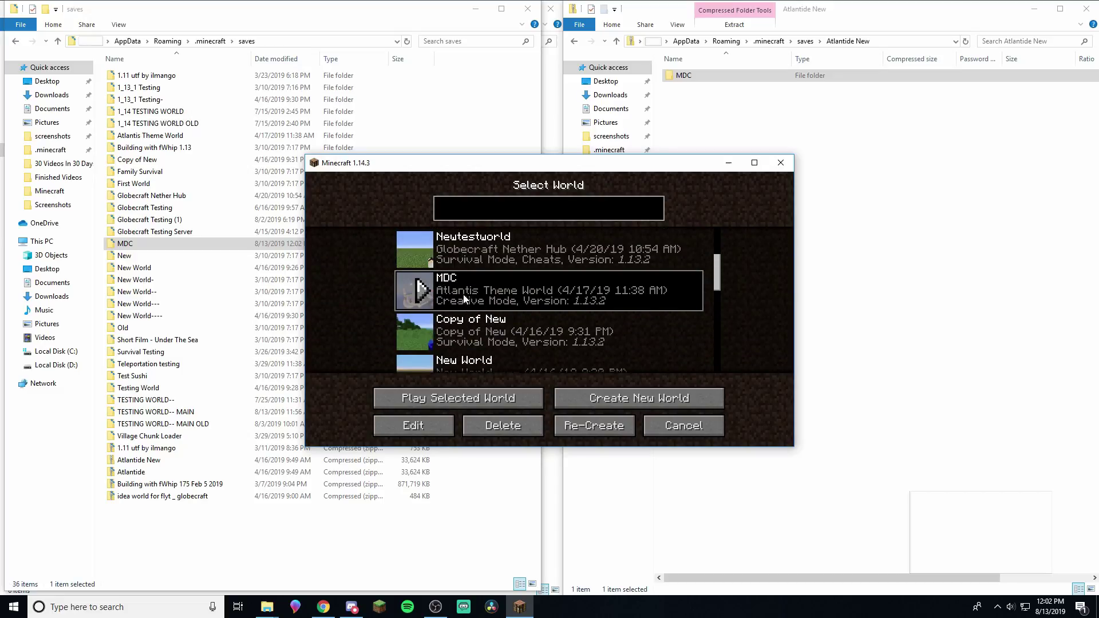